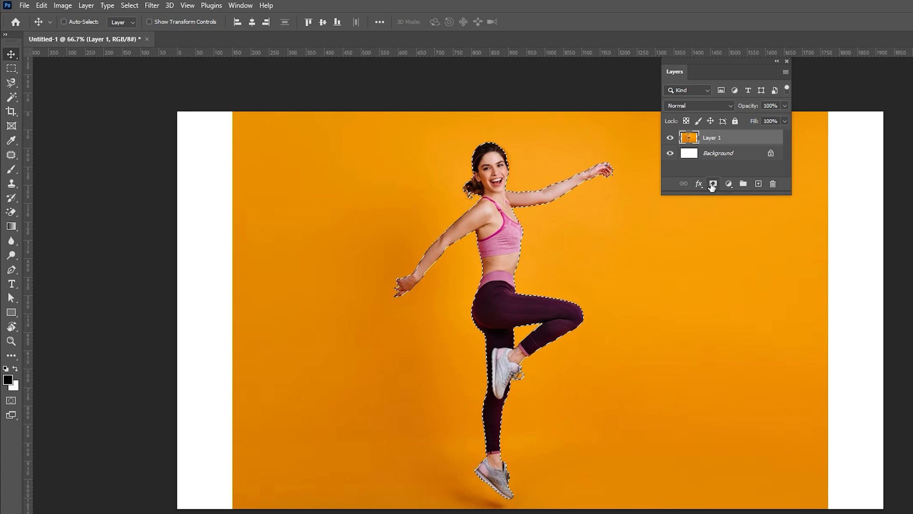
Step: Try a solid color fill above the Background, sampling the pale pink ffd2e3 from the woman's top, and discard the fill
click(718, 153)
click(728, 184)
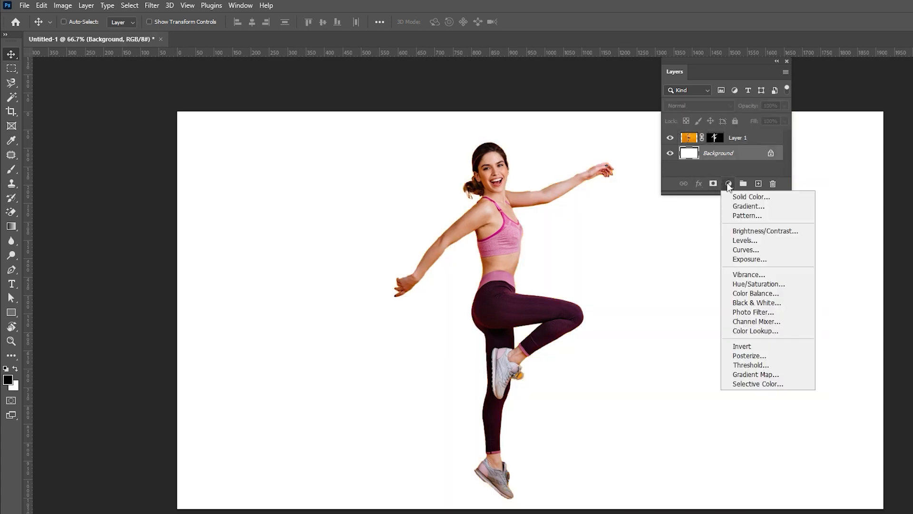
click(751, 197)
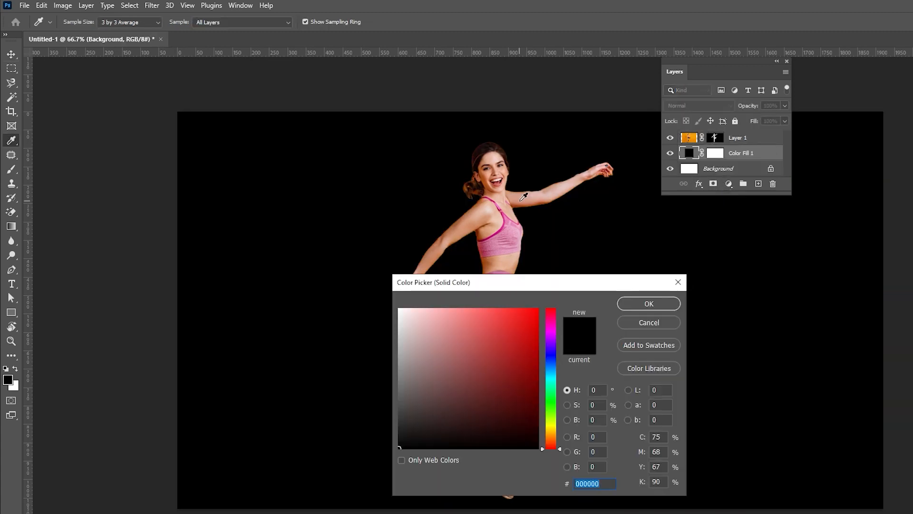
click(490, 238)
drag(468, 345, 422, 304)
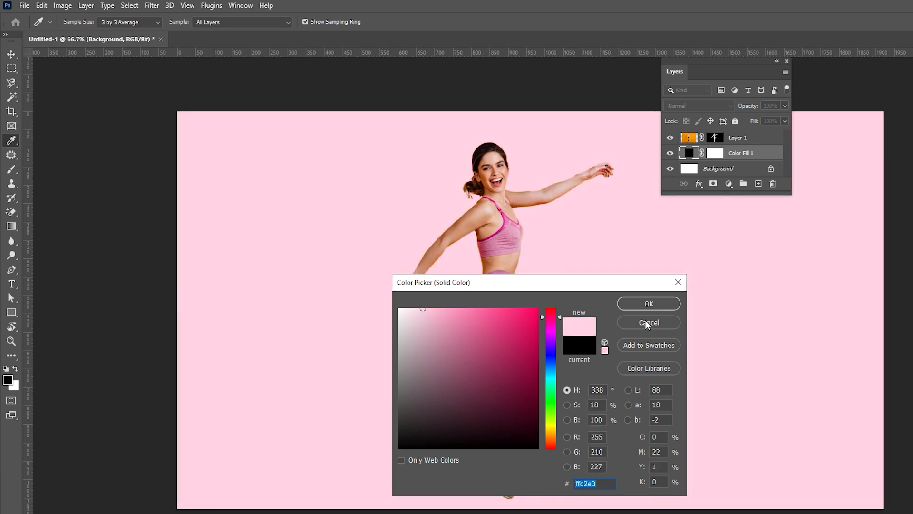
click(648, 323)
Step: Add a gradient fill layer directly above the Background and set its starting color stop to the pale pink ffd2e3
click(728, 184)
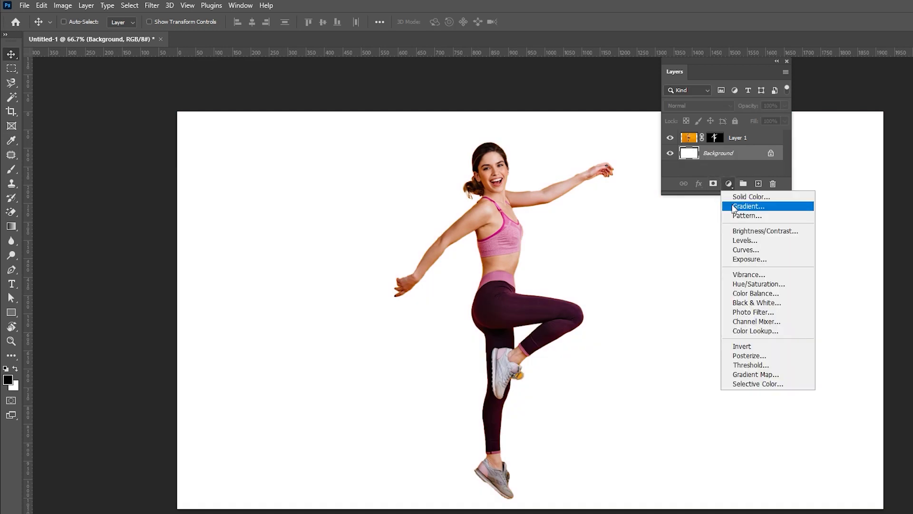
click(735, 206)
click(494, 49)
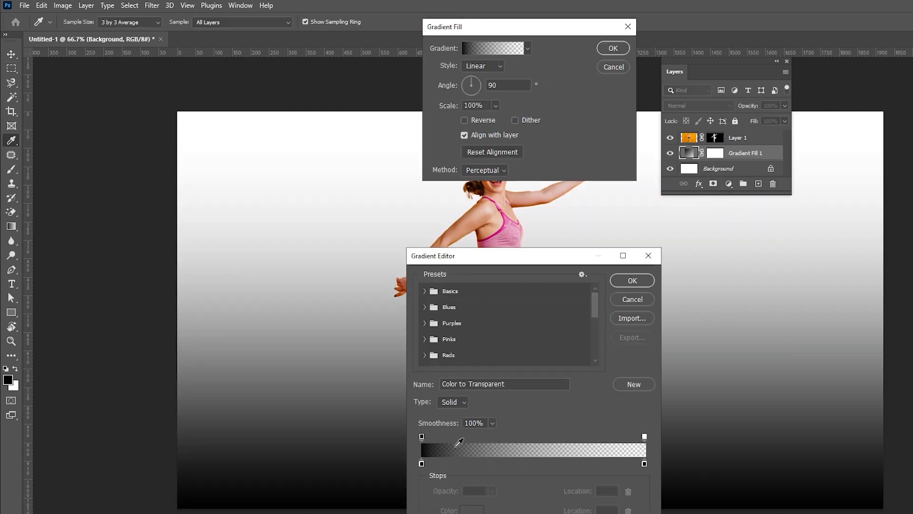
double_click(420, 463)
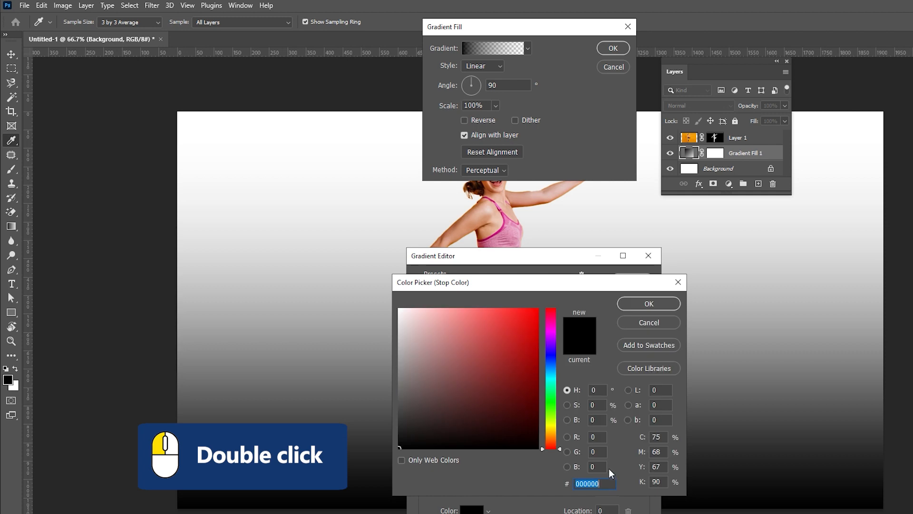
click(632, 303)
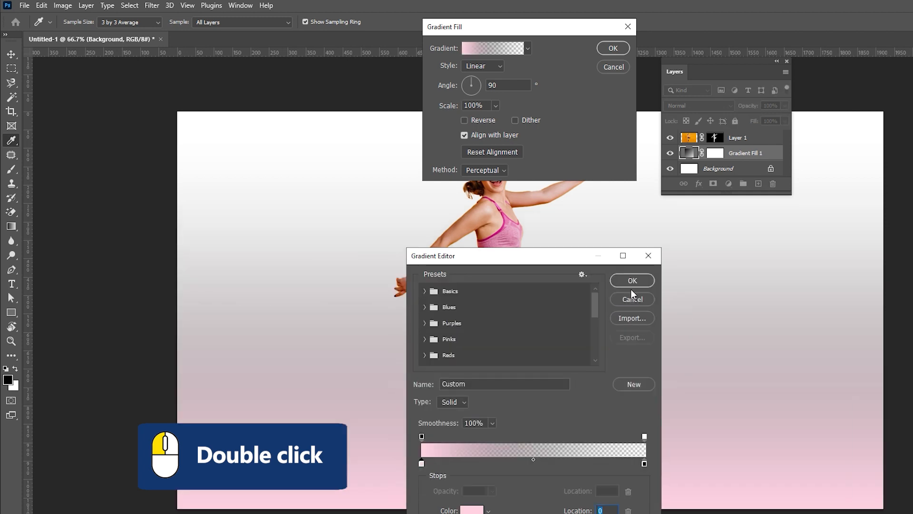
click(632, 282)
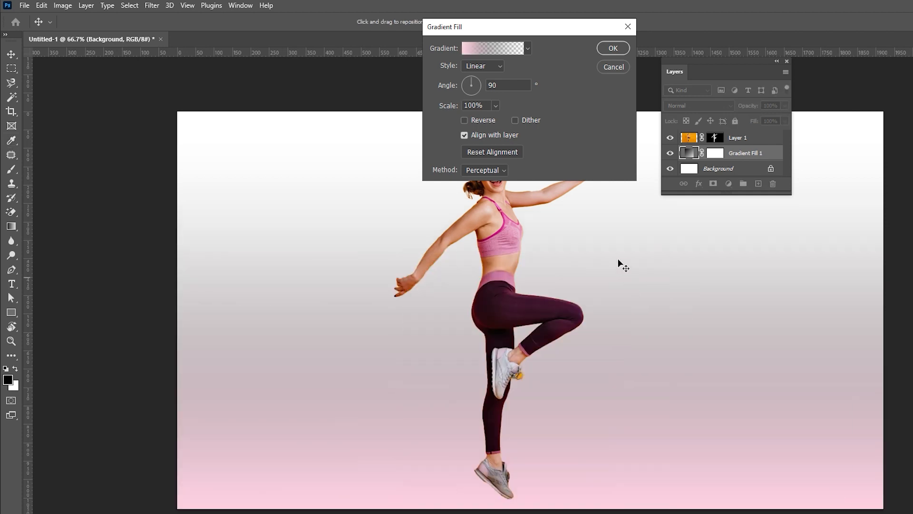
Step: Change the gradient fill's style to Radial and reverse its colors
click(480, 65)
click(470, 86)
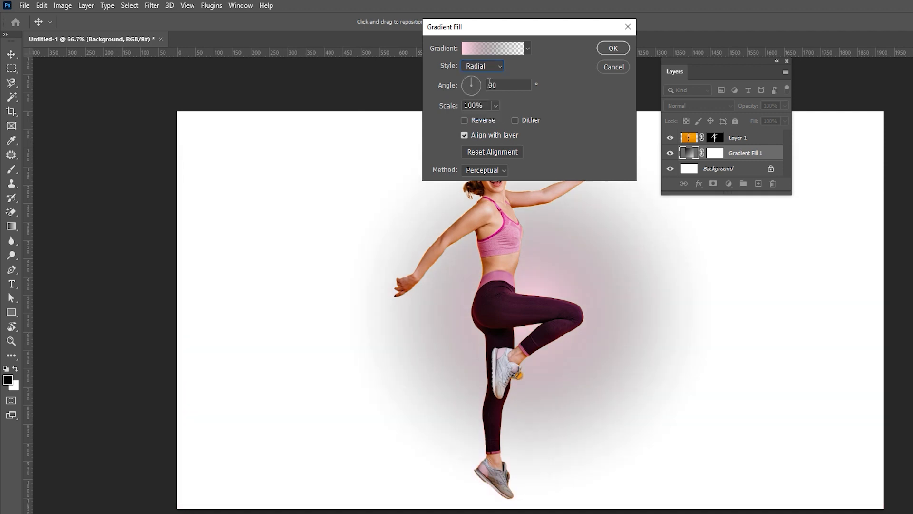
click(464, 120)
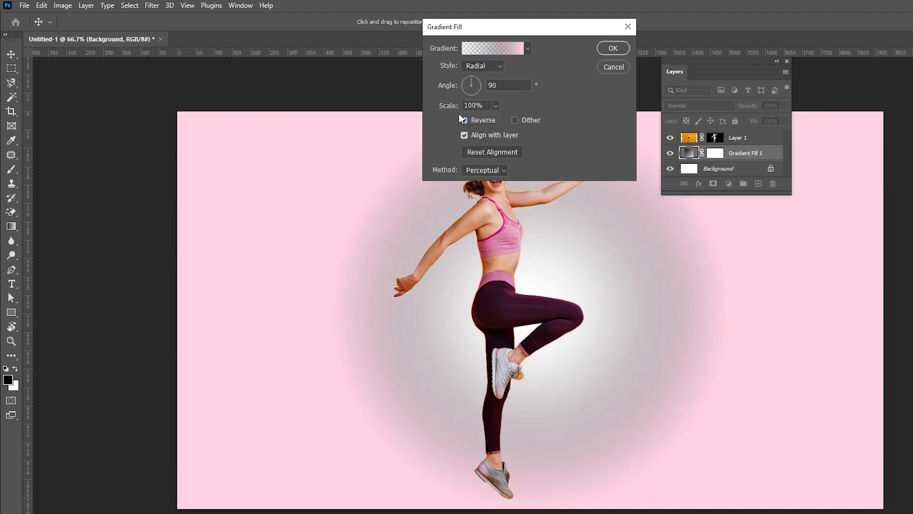
Step: Set the gradient's ending color stop at location 100 to ffd2e3 so it fades from pink to transparent
click(511, 50)
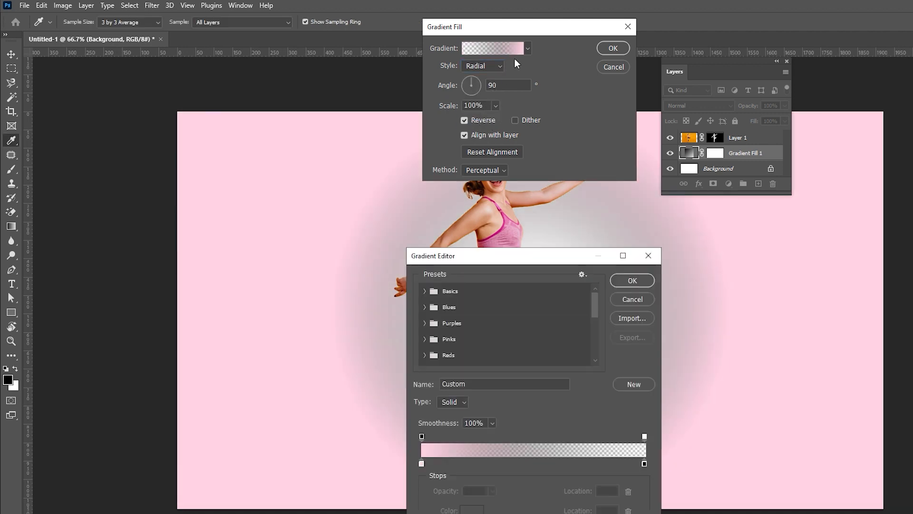
double_click(645, 464)
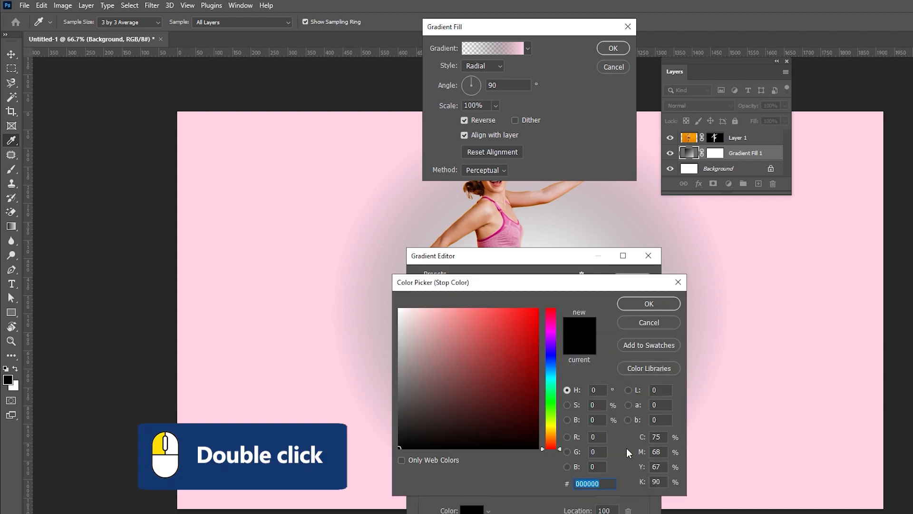
text(ffd2e3)
click(632, 303)
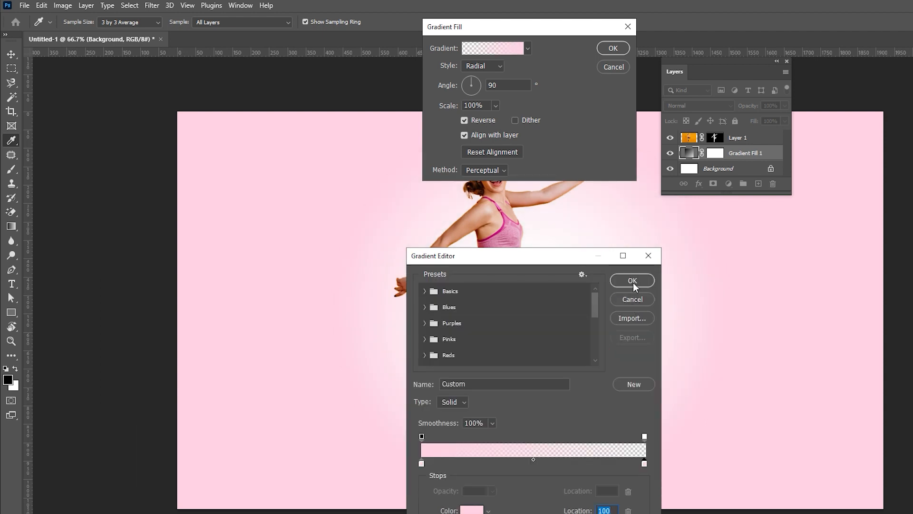
click(632, 283)
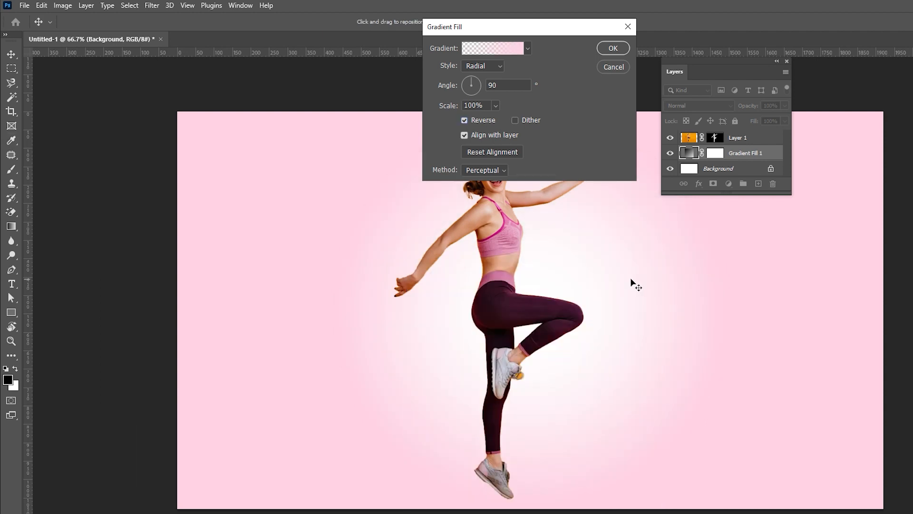
Step: Set the radial gradient's scale to 130% and accept the gradient fill
double_click(484, 106)
text(130)
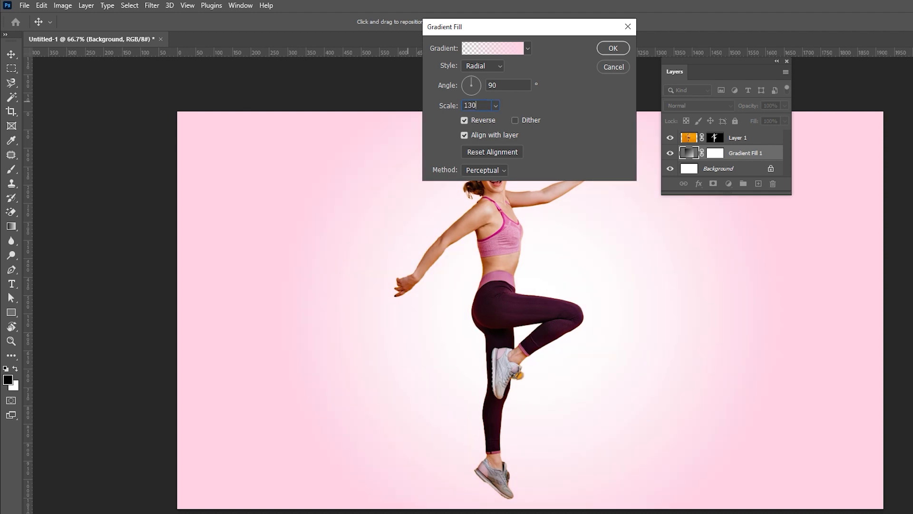
key(Return)
Step: Refine Layer 1's mask with Select and Mask, cleaning the orange remnants around the woman's hair and raised shoe
right_click(715, 141)
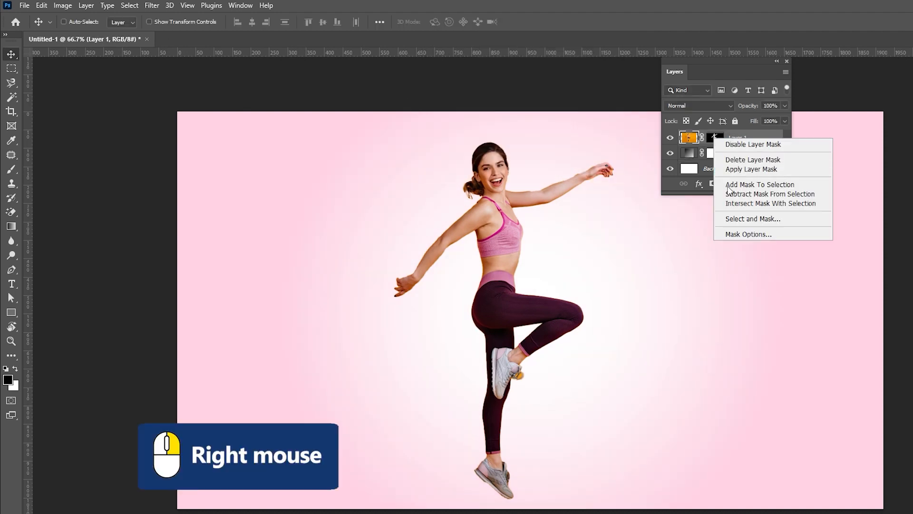
key(Escape)
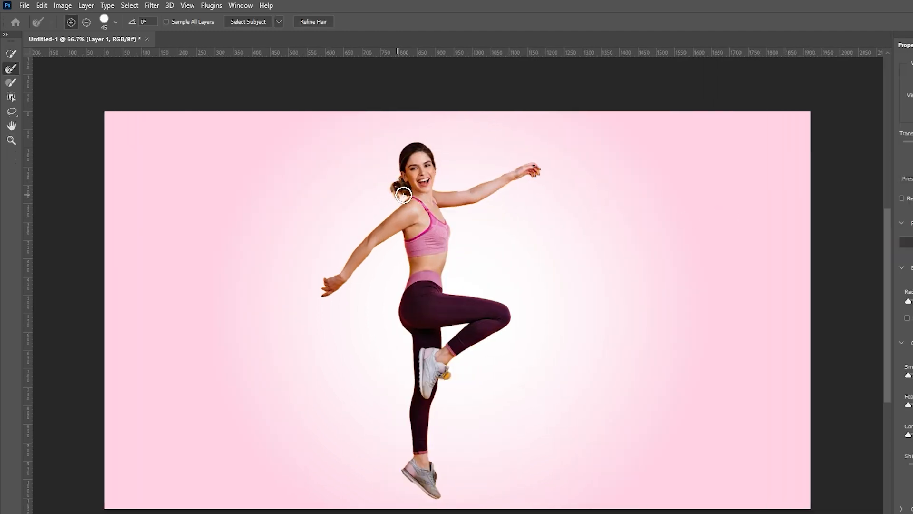
click(444, 373)
key(Return)
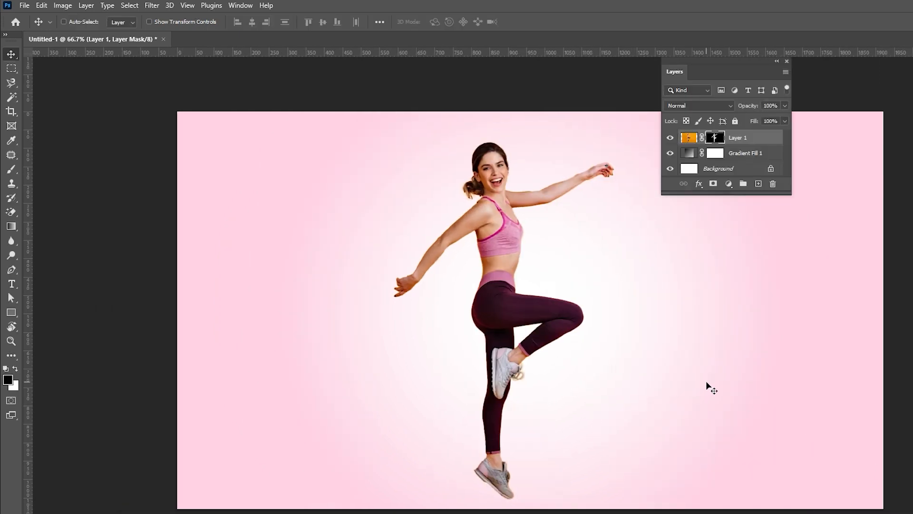
Step: Apply the layer mask on Layer 1 permanently
key(m)
right_click(715, 137)
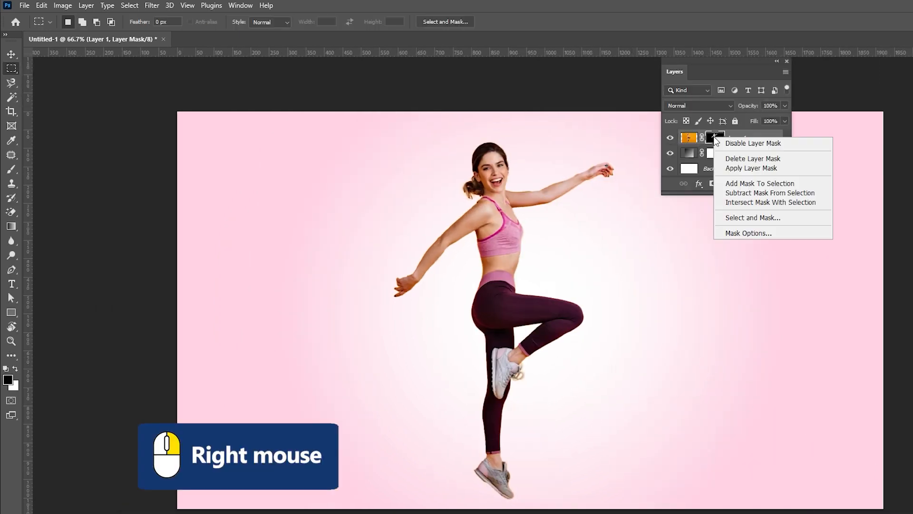
click(730, 169)
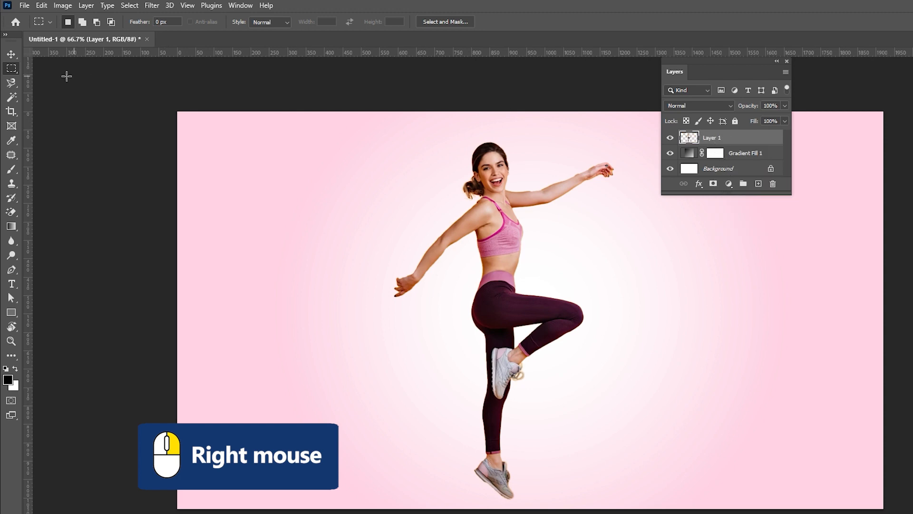
Step: Copy a single-pixel column through the middle of the woman's body to a new layer and hide Layer 1
right_click(15, 74)
click(41, 99)
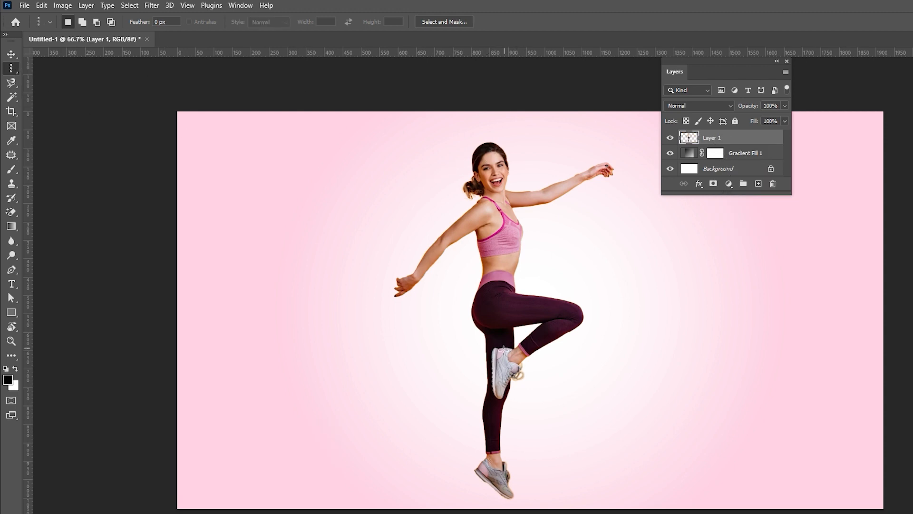
click(498, 359)
key(ctrl+j)
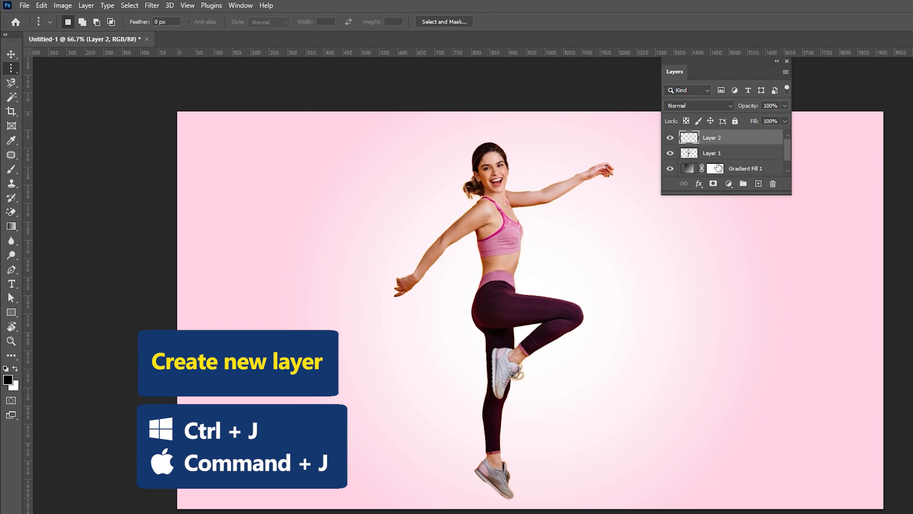
click(670, 153)
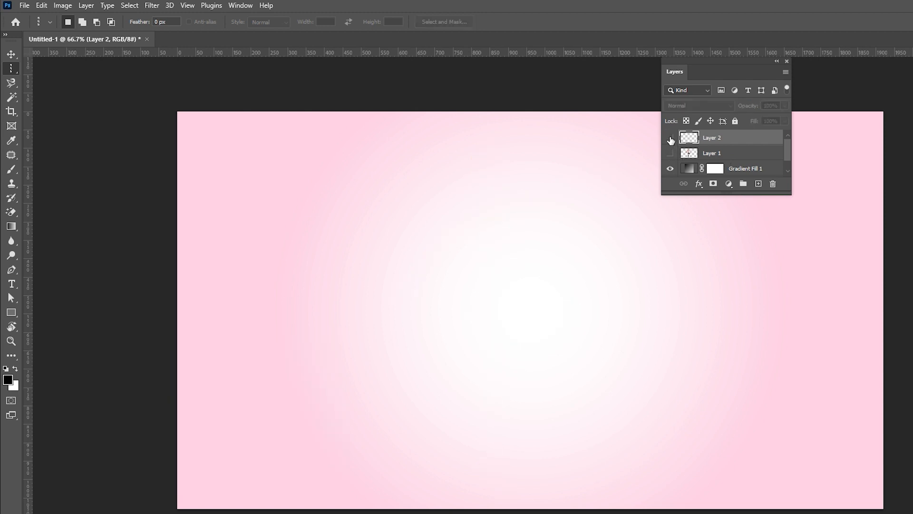
Step: Transform the column on Layer 2 into stripes spanning the canvas width, compressed into the upper half of the canvas
key(ctrl+t)
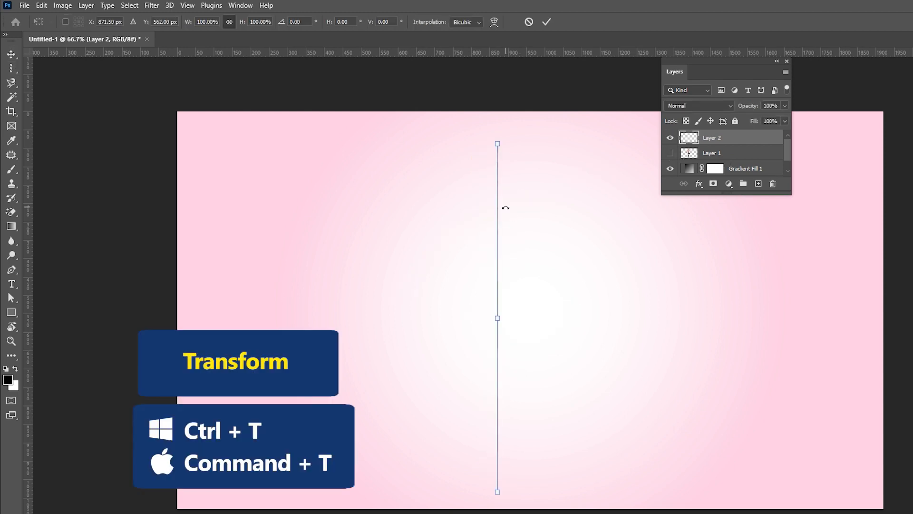
drag(497, 318, 886, 338)
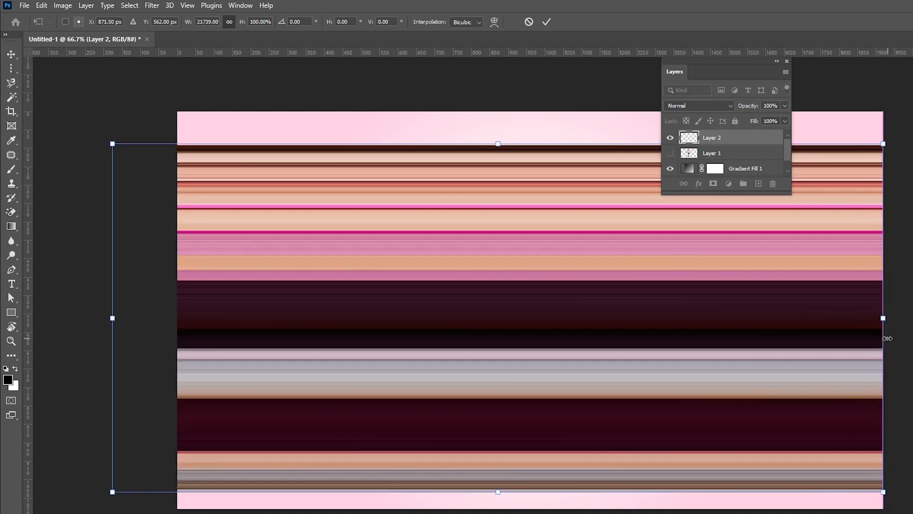
drag(112, 318, 179, 317)
drag(425, 278, 424, 247)
drag(530, 459, 534, 291)
key(Return)
Step: Apply the Polar Coordinates distortion to the stripes on Layer 2 using Rectangular to Polar
click(152, 5)
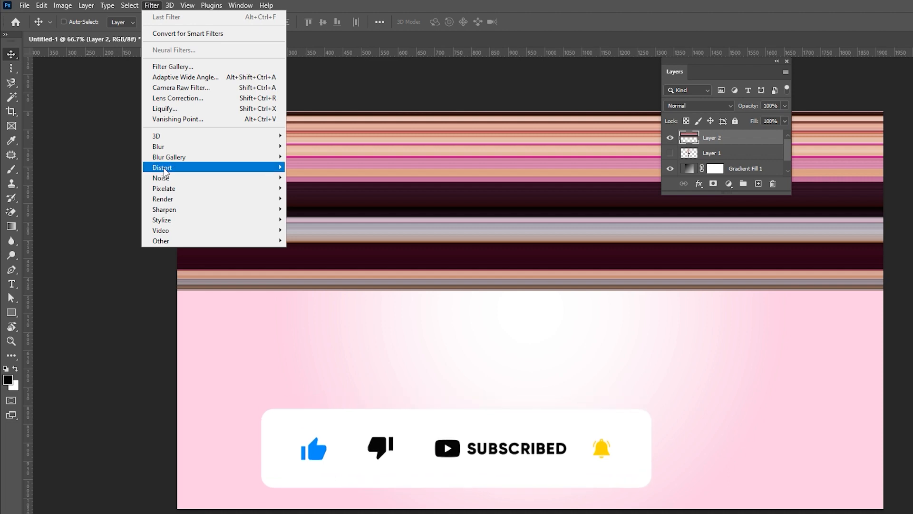
mouse_move(195, 169)
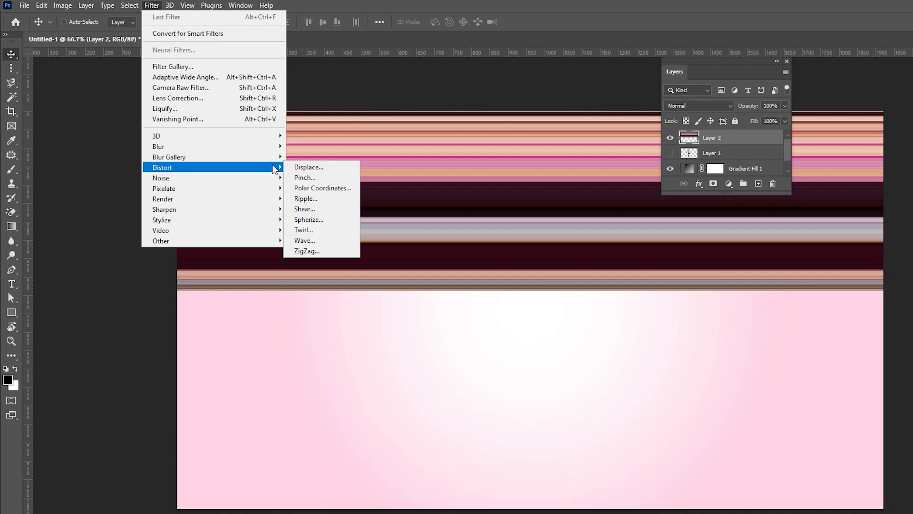
click(320, 188)
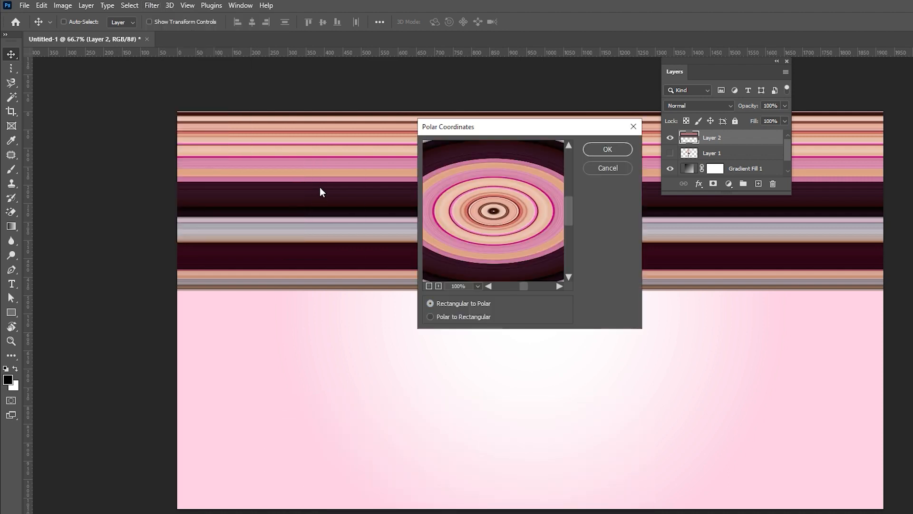
click(431, 286)
click(430, 317)
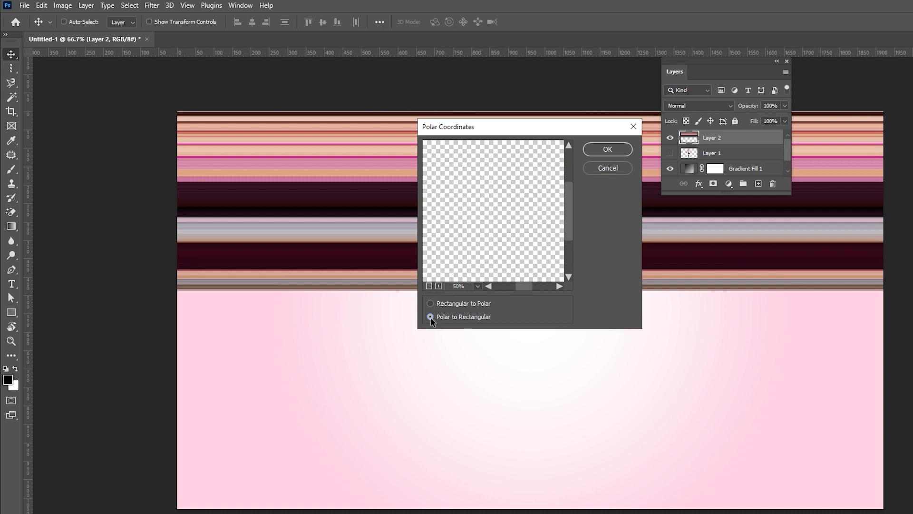
click(430, 303)
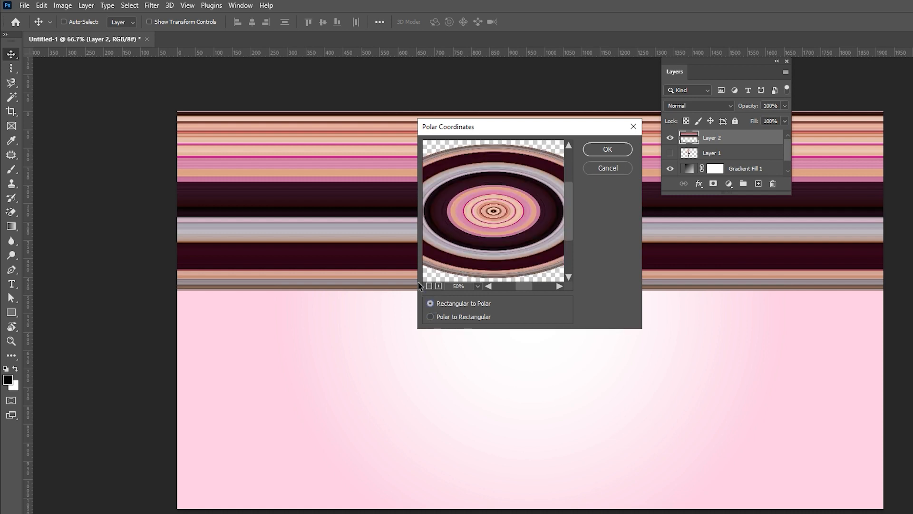
click(602, 154)
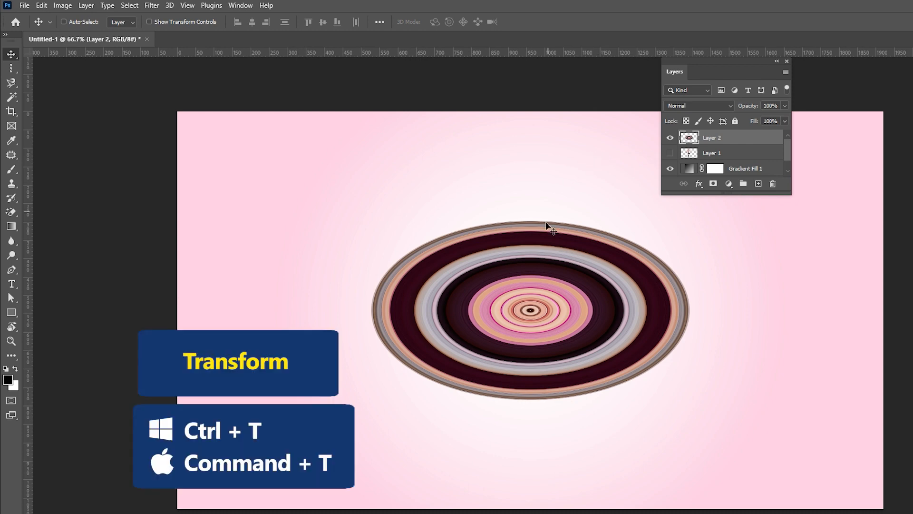
Step: Stretch the striped ellipse vertically into a round disc centered on the canvas
key(ctrl+t)
drag(531, 221, 531, 122)
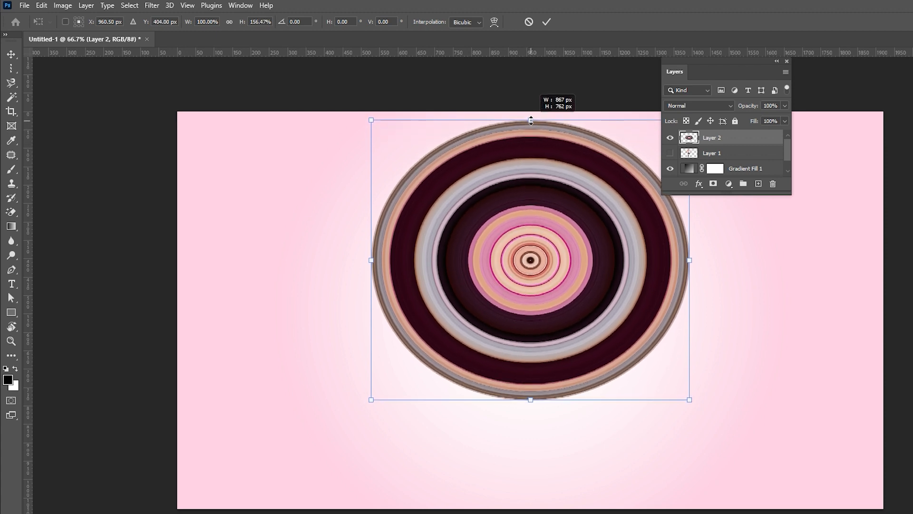
key(Escape)
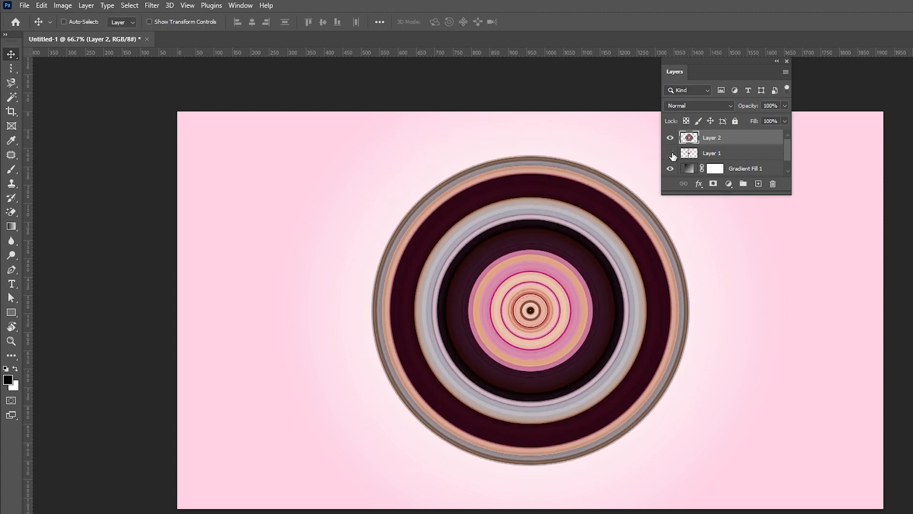
Step: Show Layer 1 with the striped circle layer placed beneath it, and convert Layer 1 to a smart object
click(670, 153)
drag(712, 138, 720, 155)
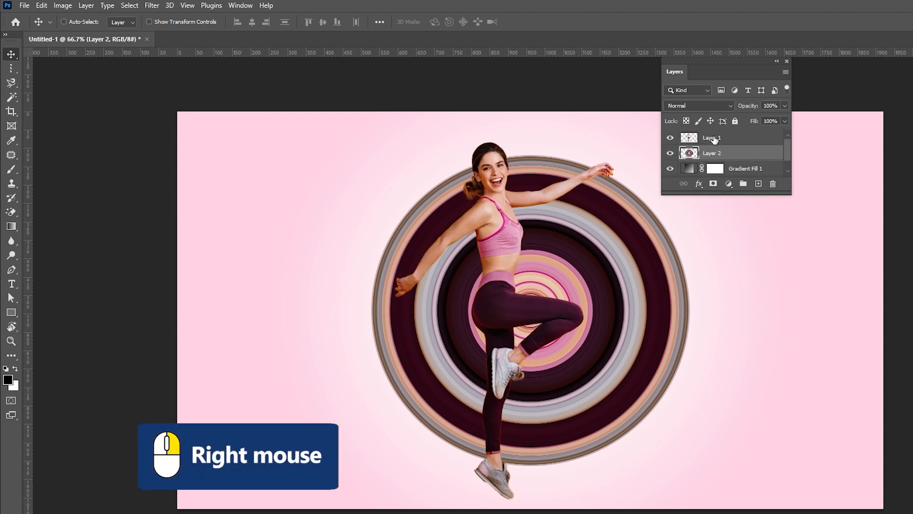
right_click(713, 138)
click(743, 259)
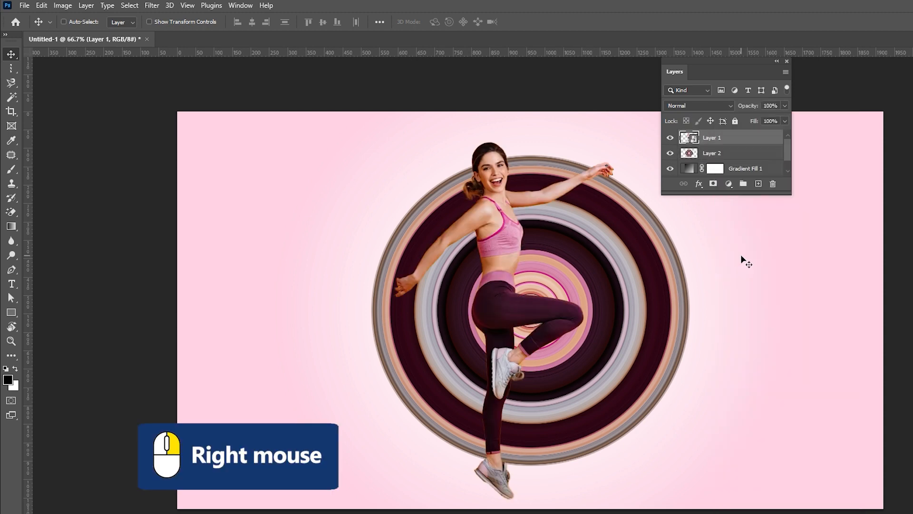
Step: Scale down the woman on Layer 1 and center her over the striped disc so her foot reaches its lower edge
key(ctrl+t)
drag(613, 321, 598, 321)
drag(504, 166, 508, 150)
drag(506, 186, 528, 189)
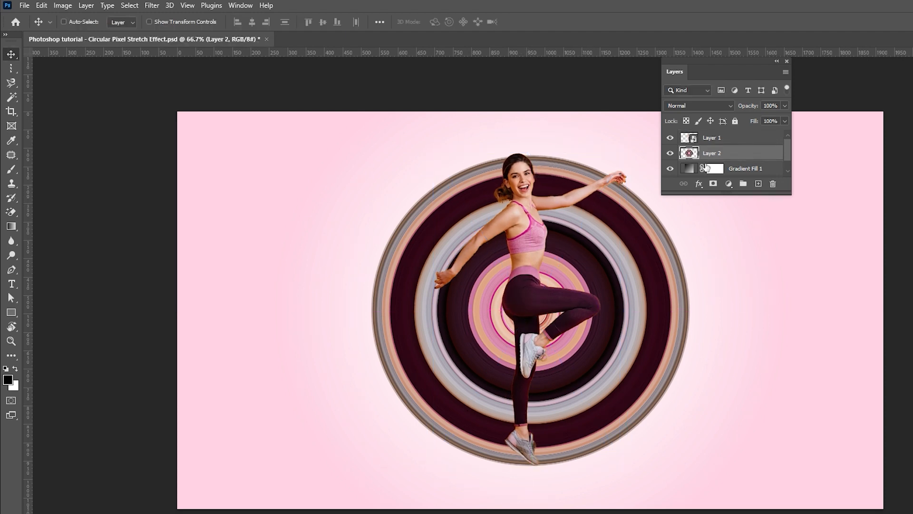
Step: Add a mask to Layer 2 and paint it black with a 300 px Hard Round brush to hide the disc left of the woman
click(713, 184)
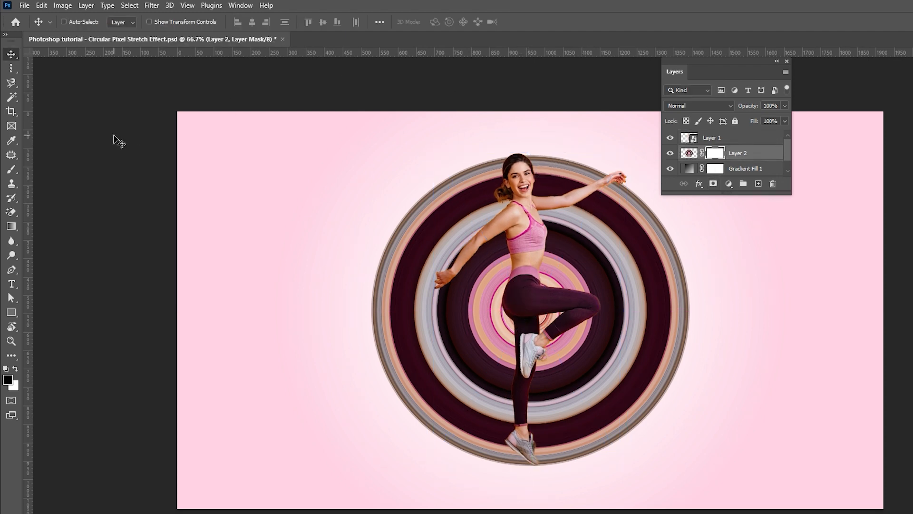
click(11, 170)
click(80, 22)
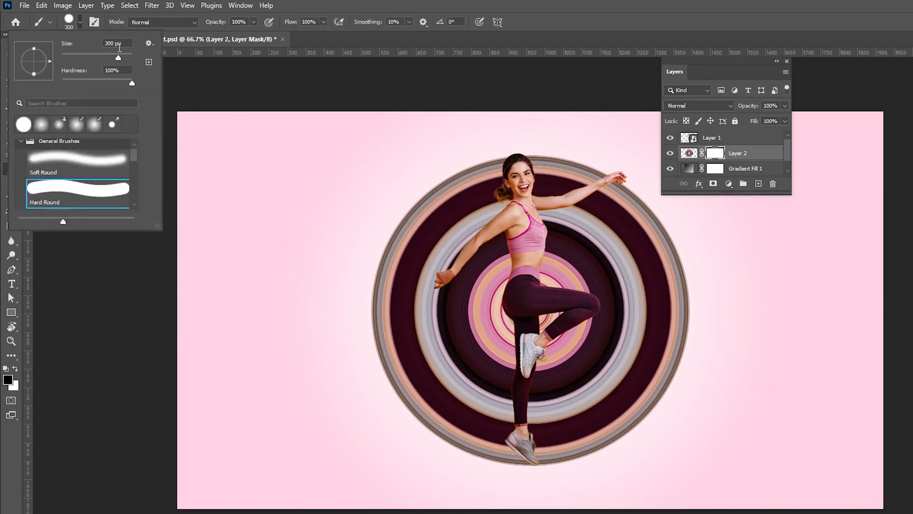
click(253, 22)
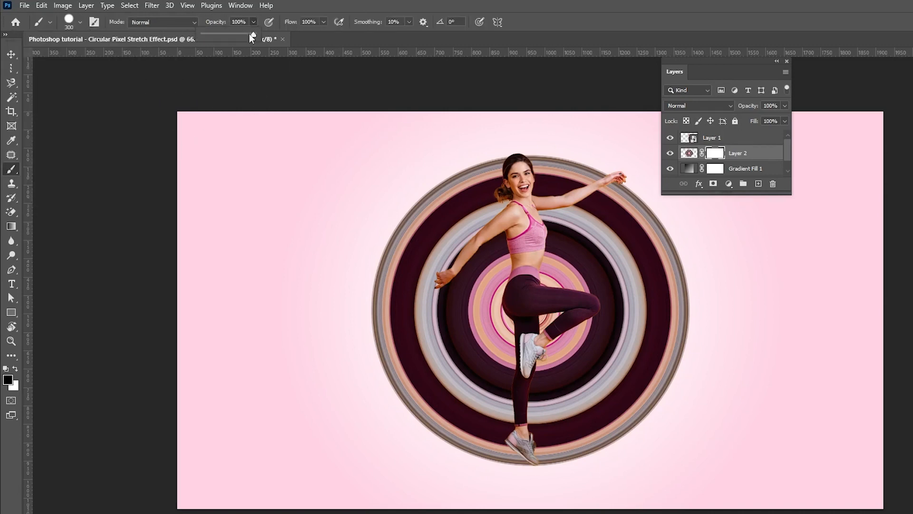
click(8, 379)
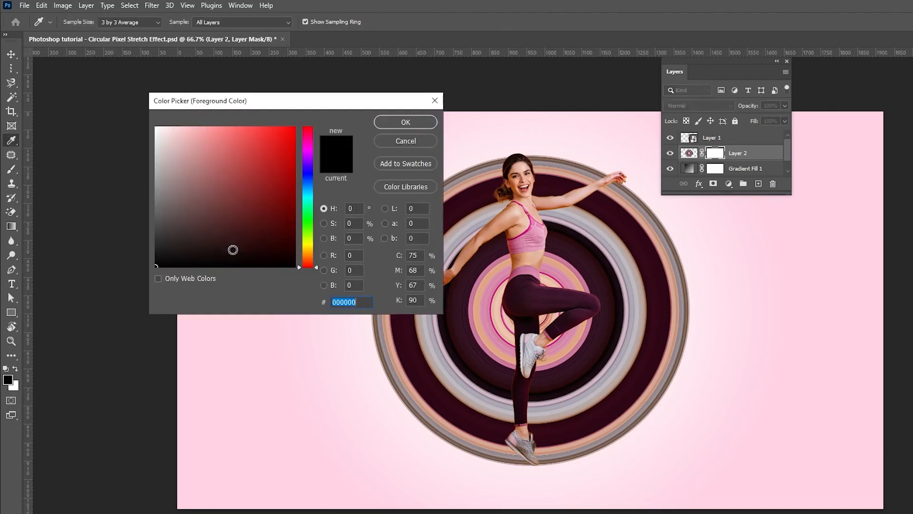
click(395, 121)
mouse_move(442, 186)
mouse_down()
mouse_move(459, 177)
mouse_move(472, 307)
mouse_move(403, 269)
mouse_move(379, 339)
mouse_move(419, 441)
mouse_move(439, 426)
mouse_move(468, 356)
mouse_move(462, 444)
mouse_up()
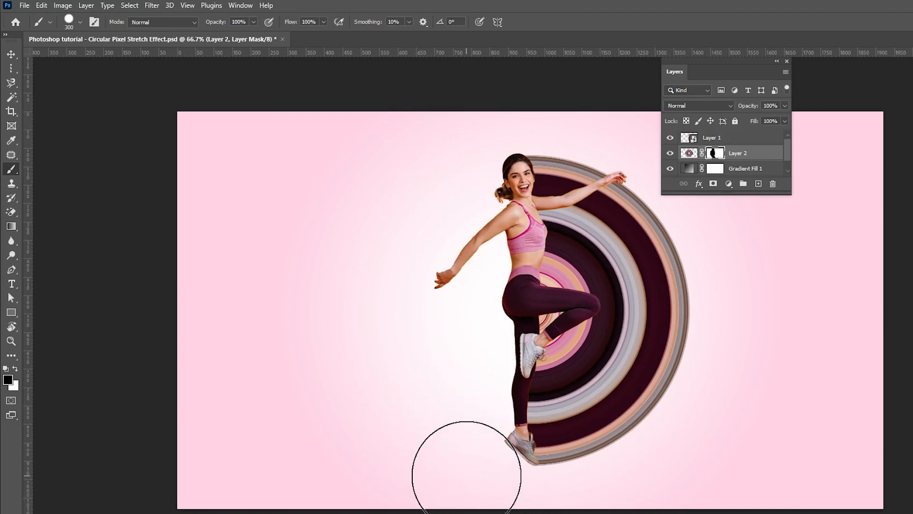
key(v)
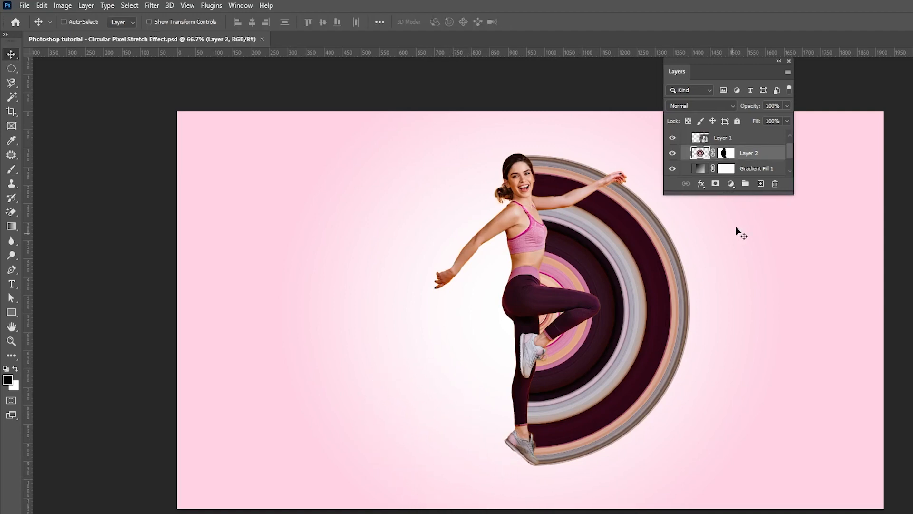
Step: Create a new layer above Layer 2 and paint a black spot at the woman's standing foot with a 300 px Soft Round brush
click(759, 185)
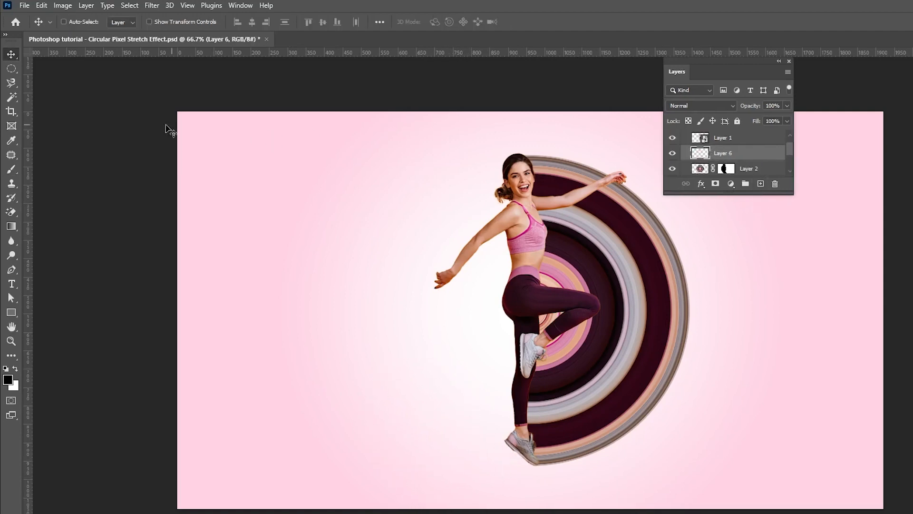
click(11, 171)
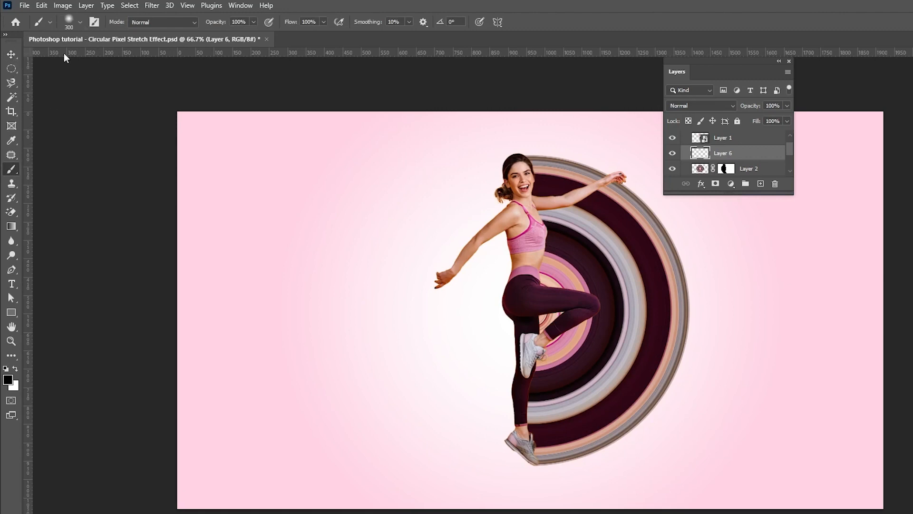
click(79, 22)
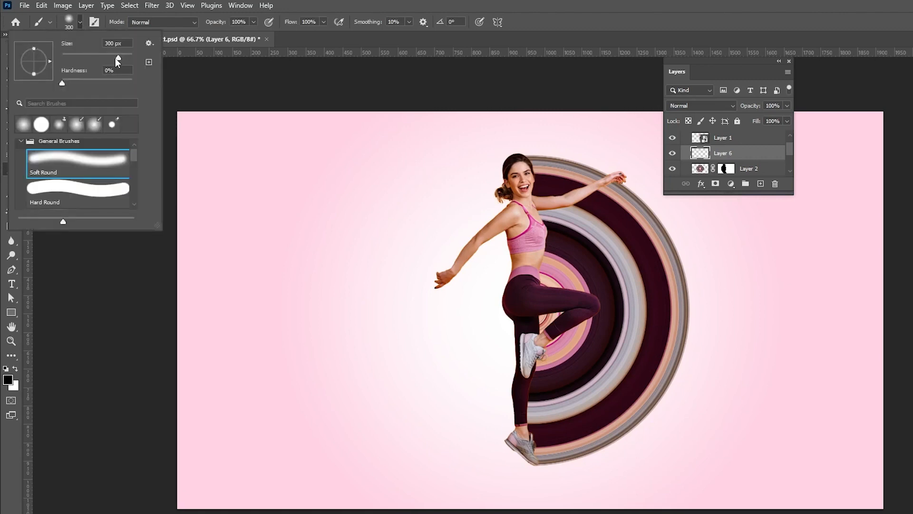
click(67, 164)
click(286, 8)
click(253, 21)
click(324, 8)
click(9, 381)
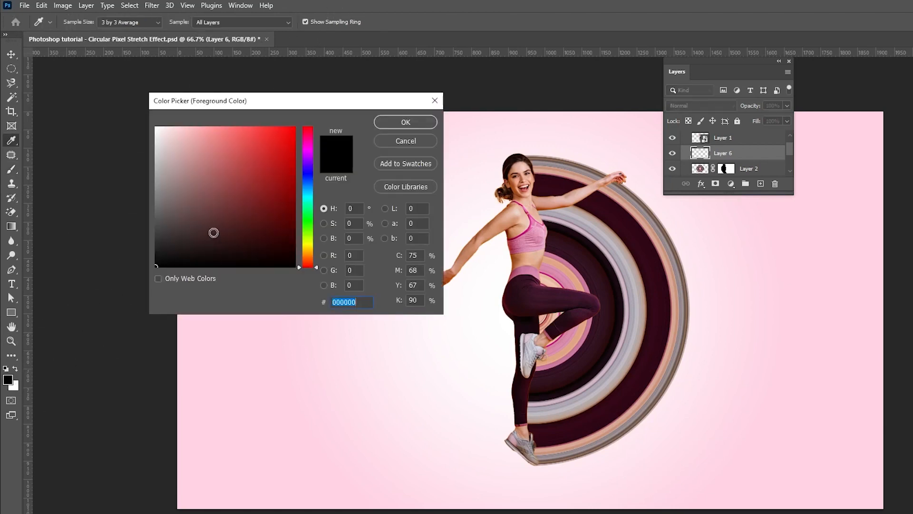
click(405, 142)
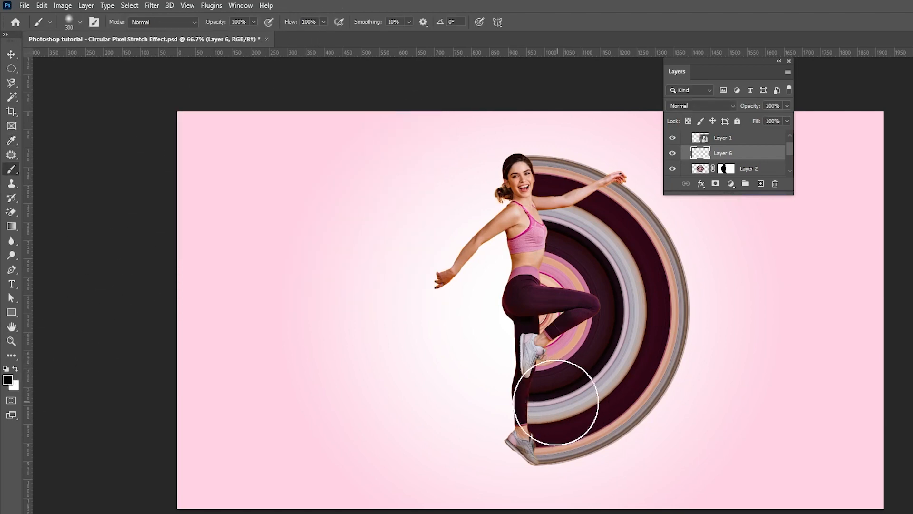
click(529, 444)
Step: Transform the black spot into a flat ground shadow under the foot, about 164% wide and 24% high
key(ctrl+t)
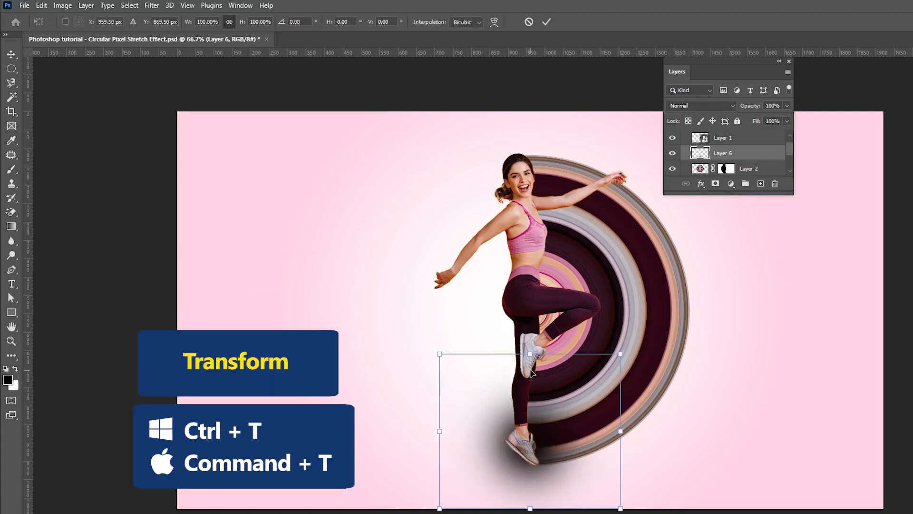
drag(530, 354, 560, 460)
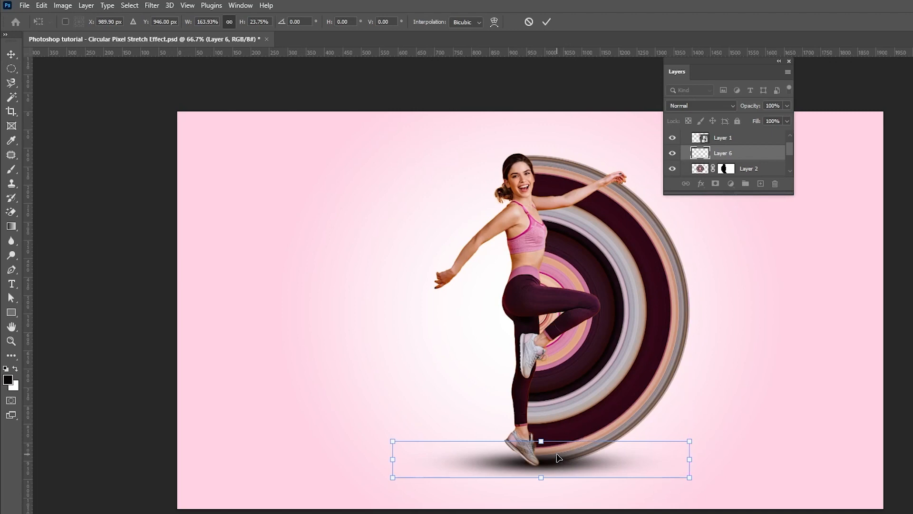
key(Return)
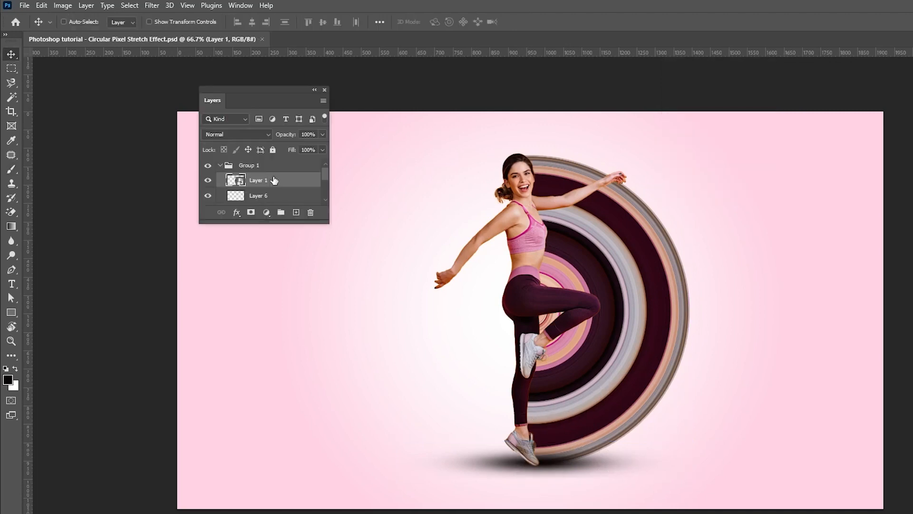
Step: Stamp all visible layers into a new layer, save, and add the vertical text "d a n c i n g" beside the woman
key(ctrl+alt+shift+e)
key(ctrl+s)
click(10, 285)
click(356, 295)
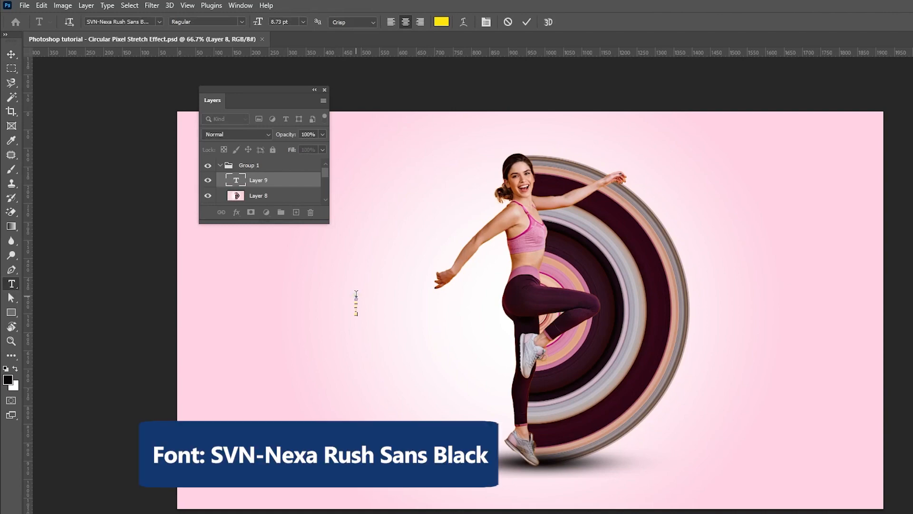
key(ctrl+Return)
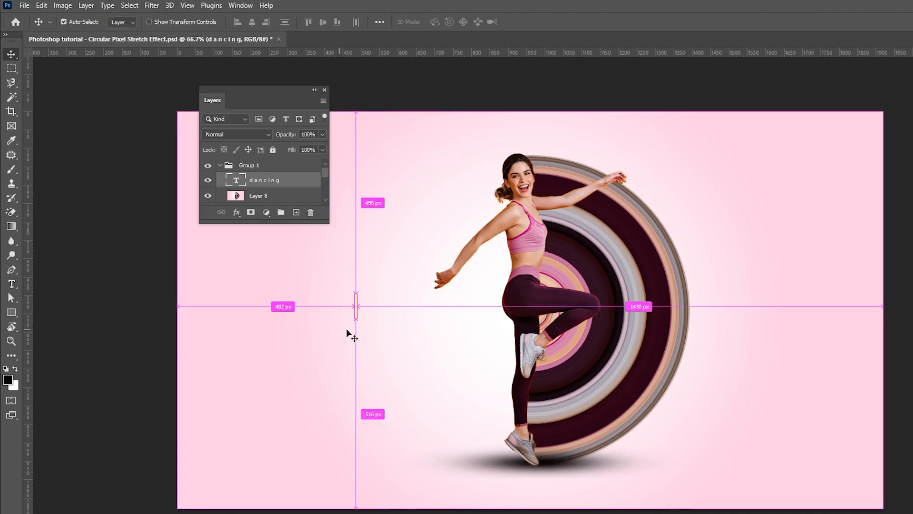
Step: Enlarge the dancing text to about 1253% and move it over the woman along the half disc's straight edge
key(ctrl+t)
drag(357, 306, 390, 306)
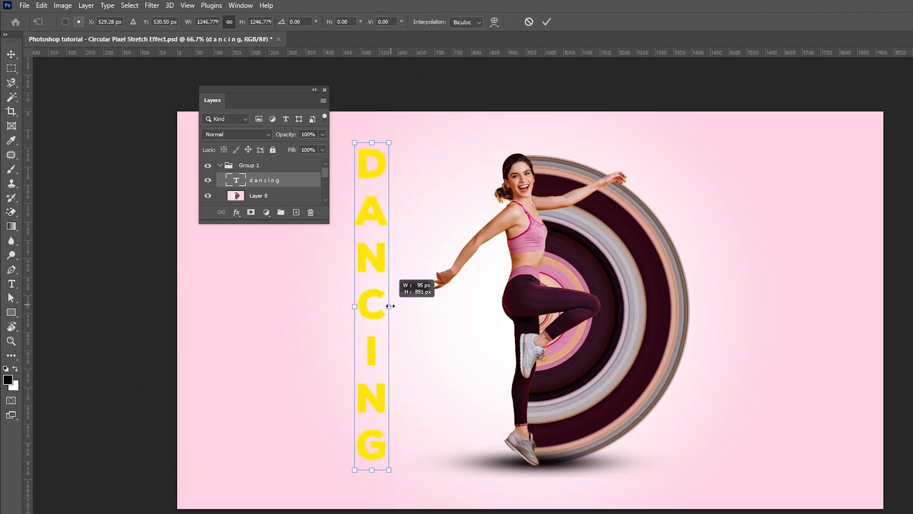
drag(378, 304, 529, 302)
drag(515, 182, 520, 188)
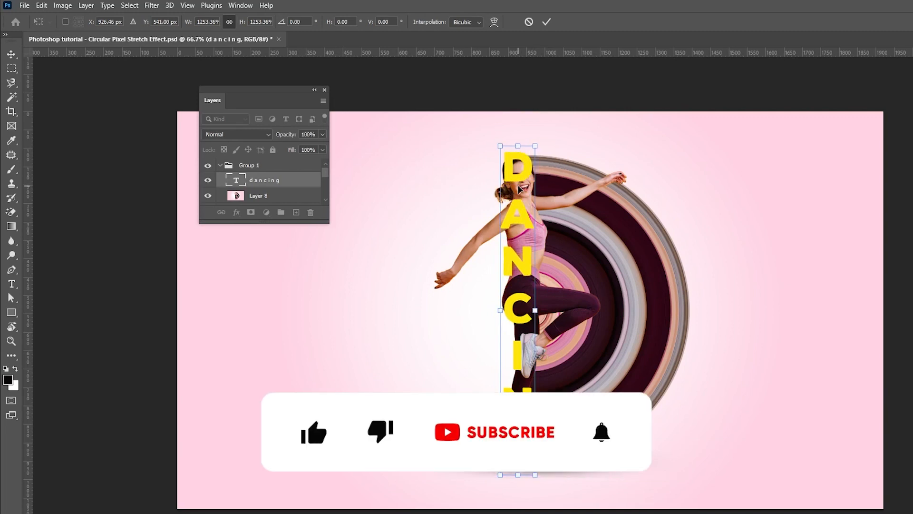
key(Return)
Step: Mask Layer 8 with a full-height rectangular selection running from beside the woman to the center line of the text
click(283, 191)
key(m)
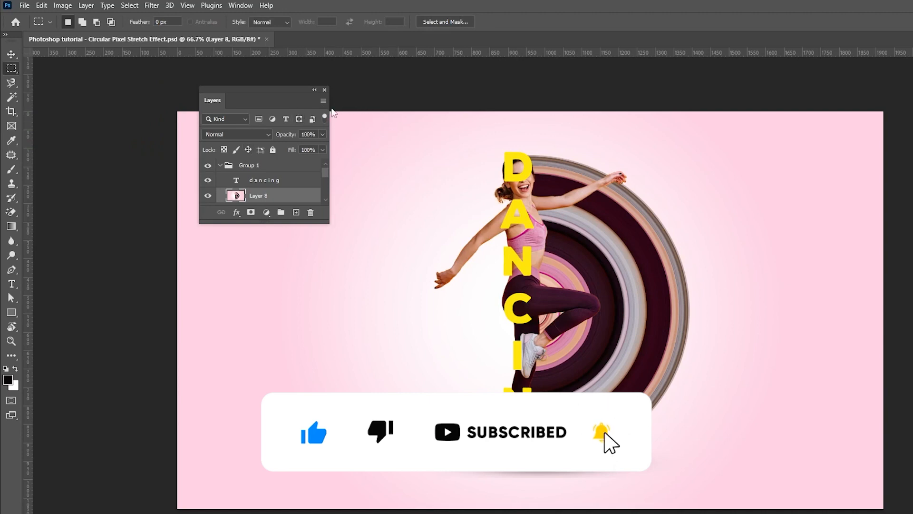
drag(339, 111, 501, 508)
drag(529, 508, 517, 508)
click(252, 213)
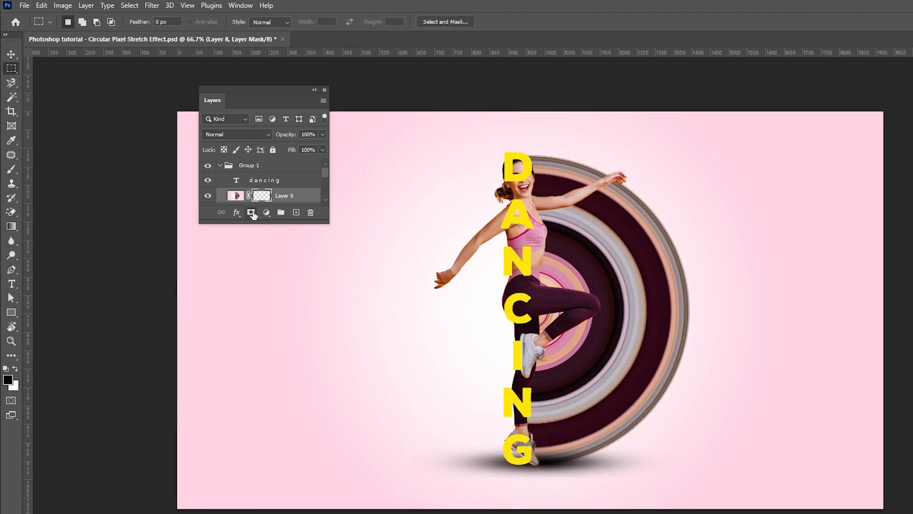
Step: Hide Layer 1, Layer 6 and Layer 2, invert the mask on Layer 8, and save the document
key(v)
scroll(259, 185, down, 3)
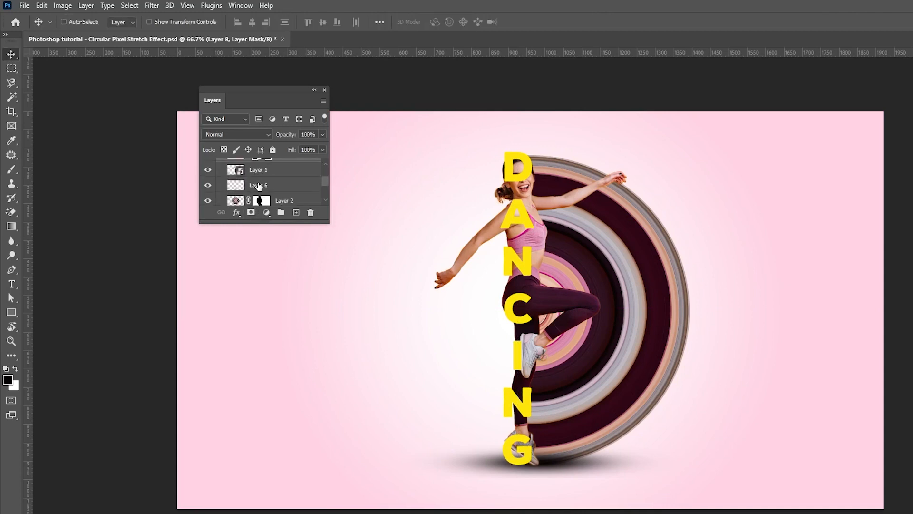
click(208, 199)
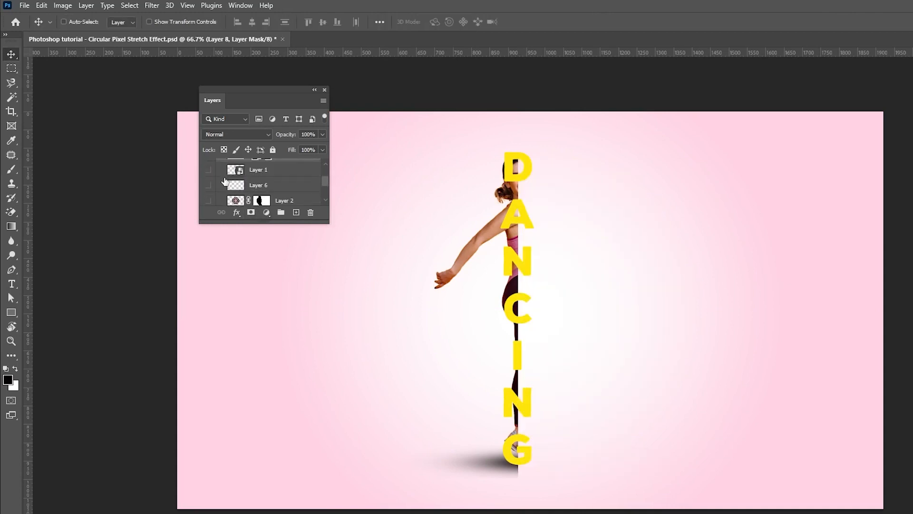
scroll(247, 184, up, 2)
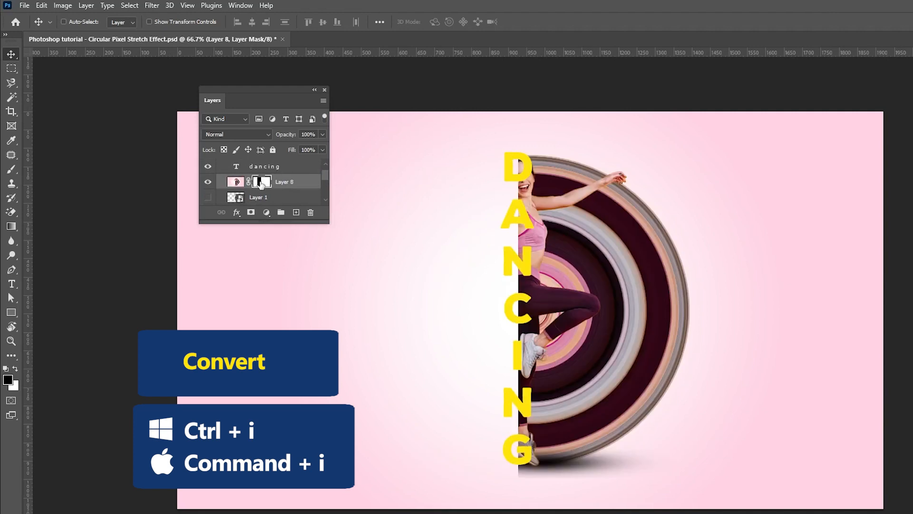
key(ctrl+i)
key(ctrl+s)
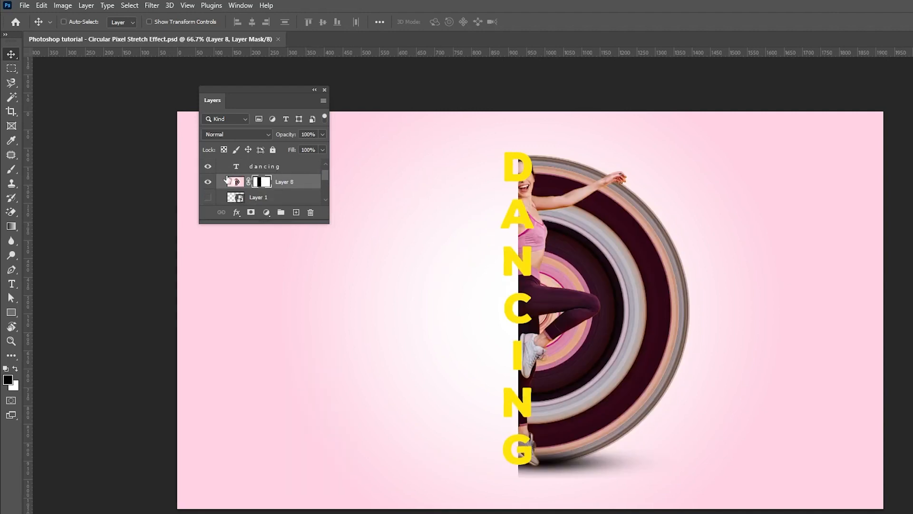
Step: Load the dancing text as a selection, expand it by 5 pixels, fill it with black on Layer 8's mask, and deselect
key(ctrl+g)
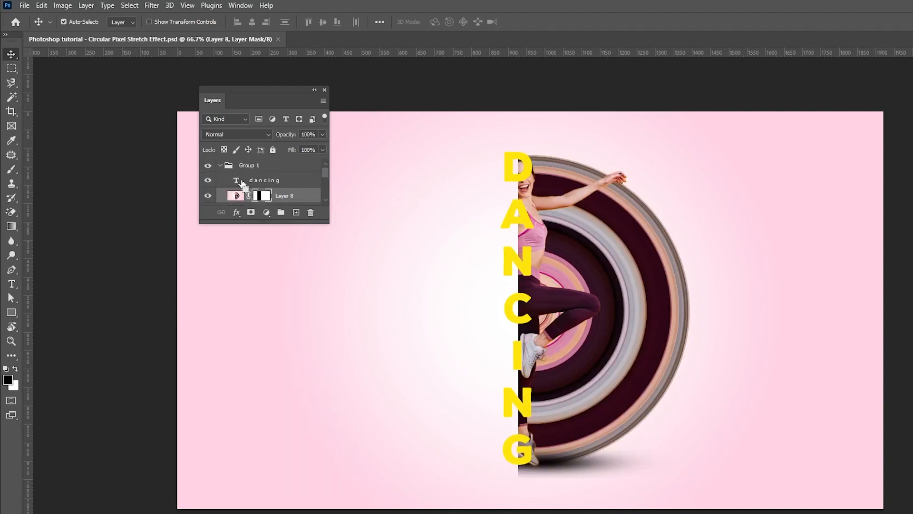
ctrl+click(242, 181)
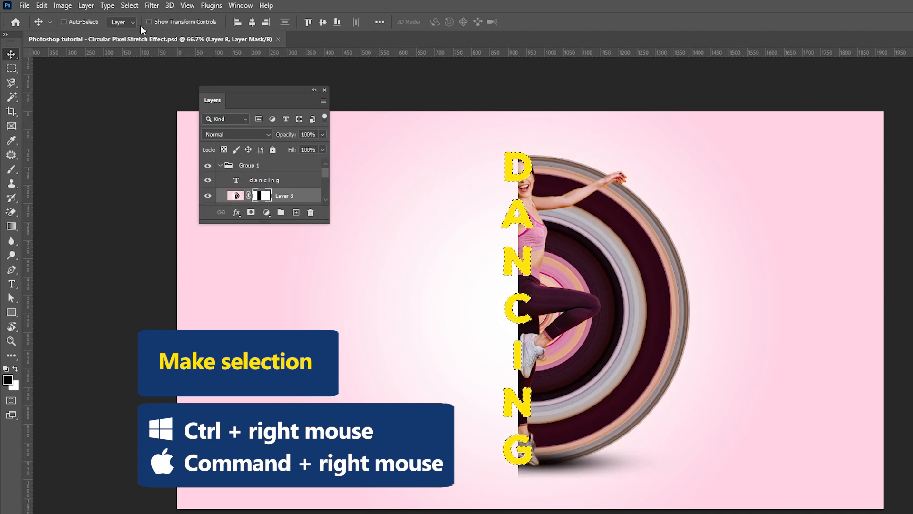
click(129, 6)
mouse_move(143, 172)
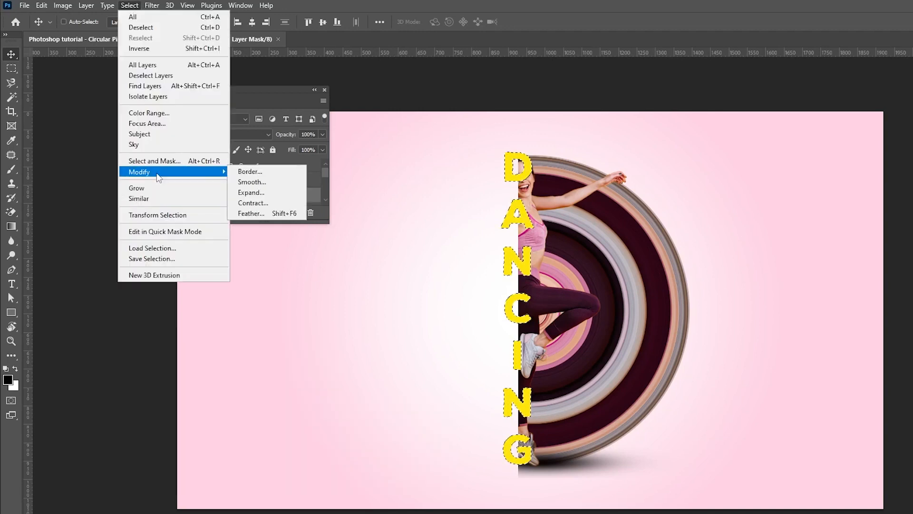
click(259, 194)
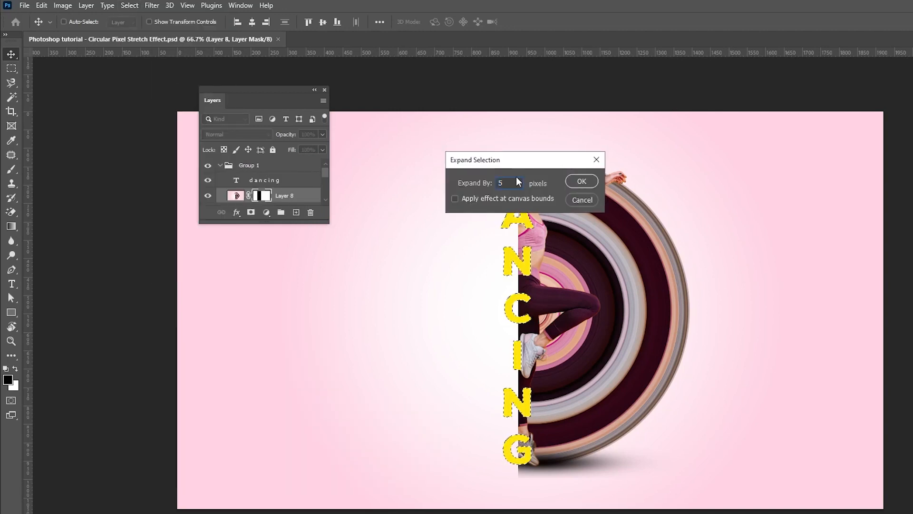
click(575, 183)
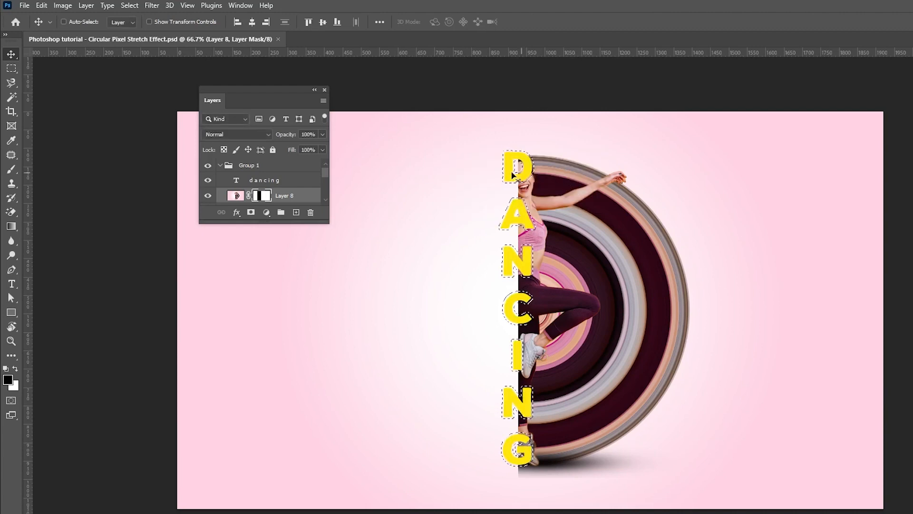
key(alt+BackSpace)
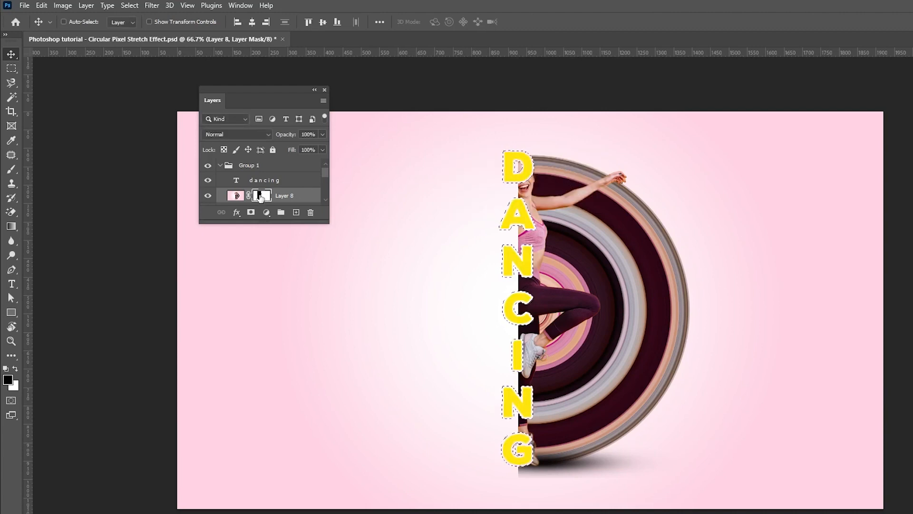
key(ctrl+d)
Step: Duplicate Layer 8 above the text, replace the copy's mask with one shaped like the dancing letters, and save
drag(281, 196, 292, 177)
right_click(259, 168)
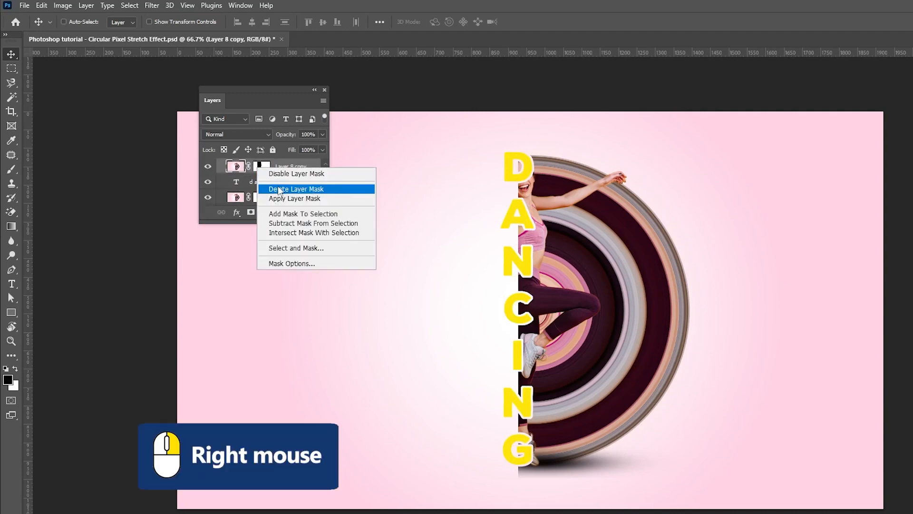
click(280, 189)
ctrl+click(236, 183)
click(251, 212)
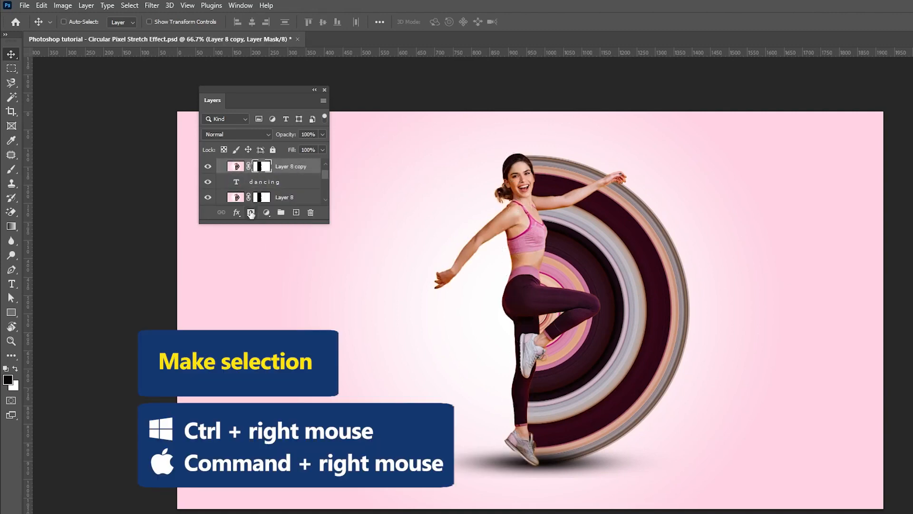
key(ctrl+s)
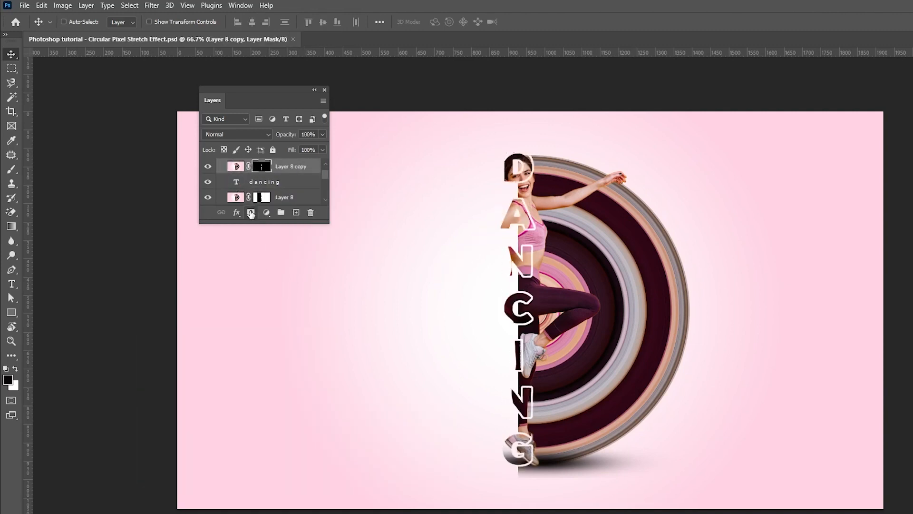
Step: Select the dancing text layer, save the document, and collapse the layer list
click(288, 183)
key(ctrl+s)
click(315, 89)
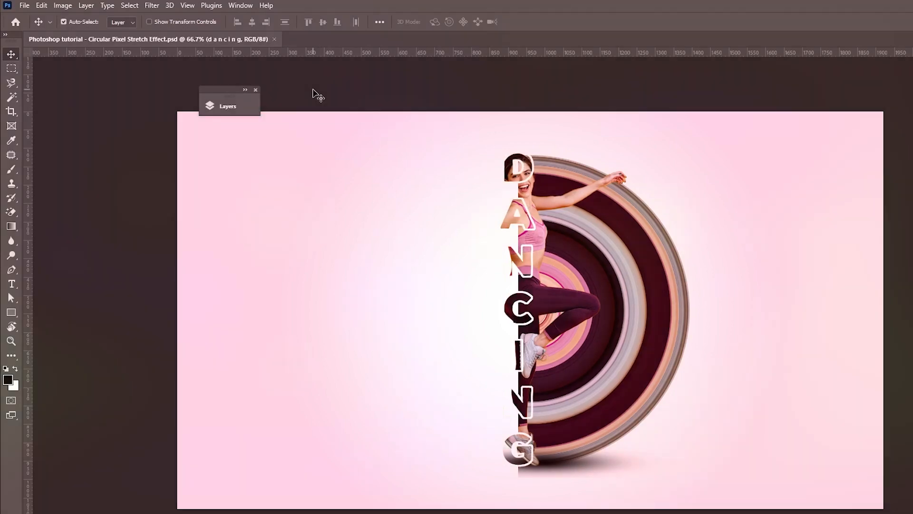